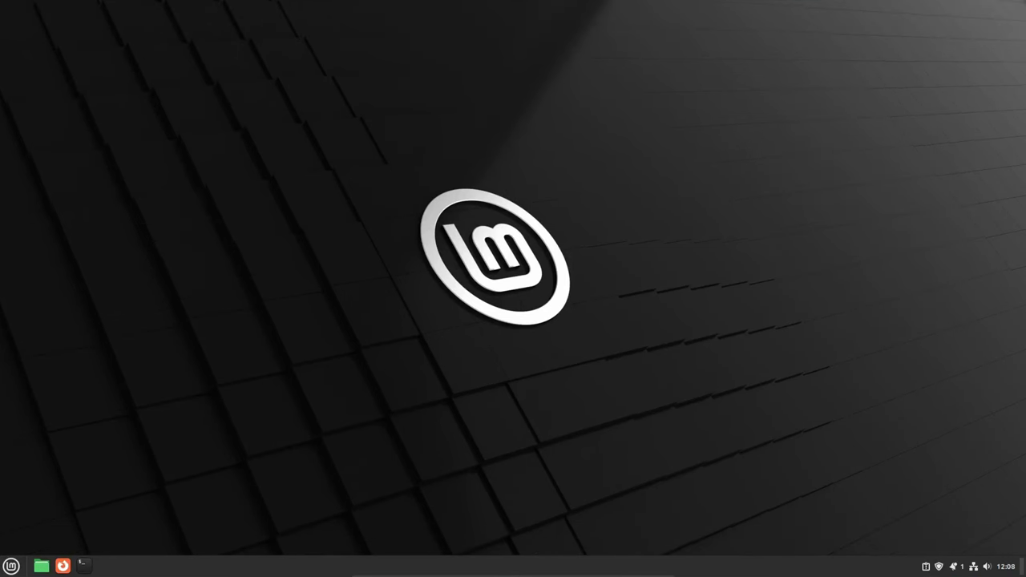
Create a desktop folder named frei and open its Freigabeoptionen sharing settings
{"action": "right_click", "coordinate": [50, 42]}
{"action": "left_click", "coordinate": [83, 47]}
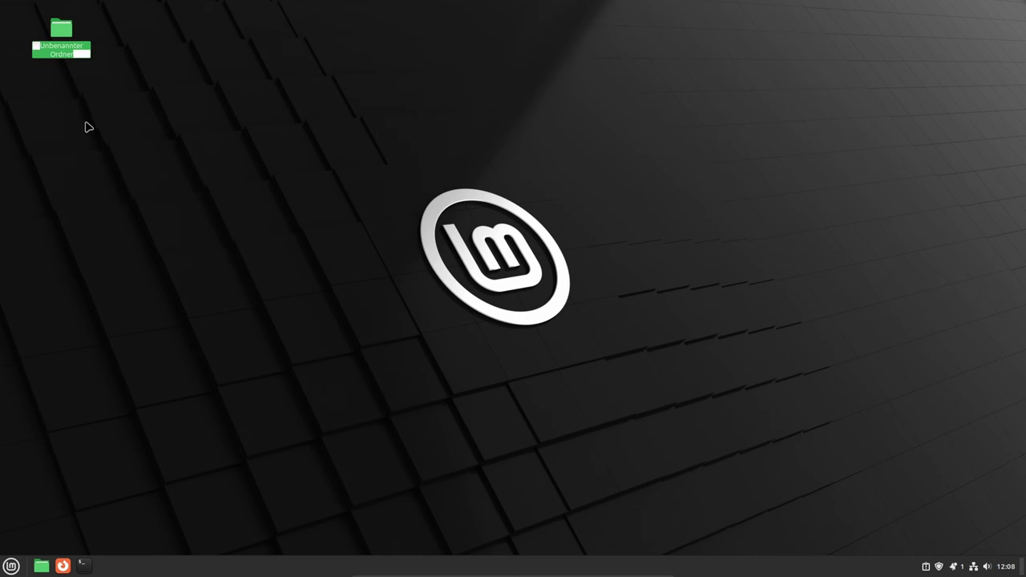
{"action": "type", "text": "frei"}
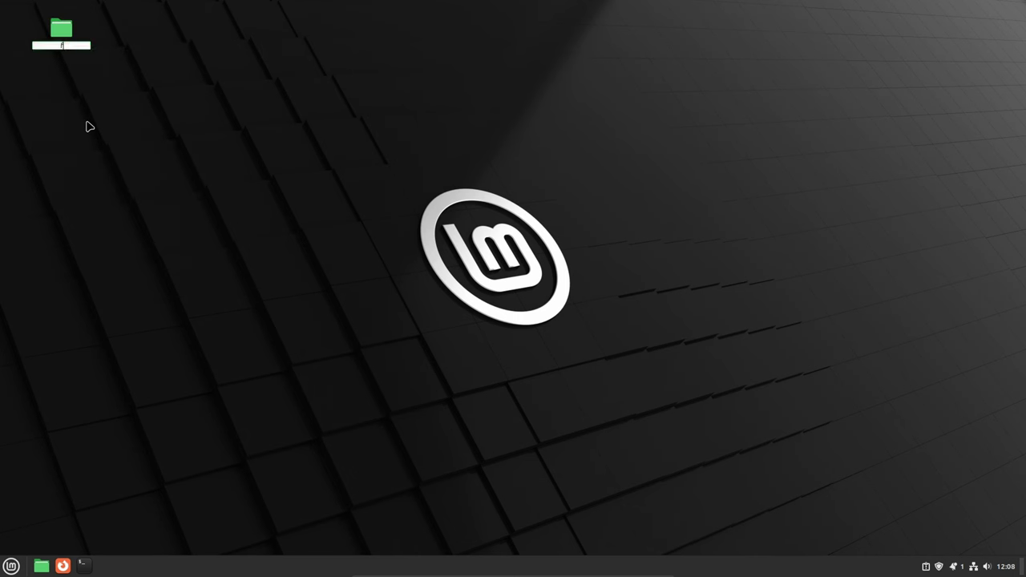
{"action": "key", "text": "Return"}
{"action": "right_click", "coordinate": [61, 34]}
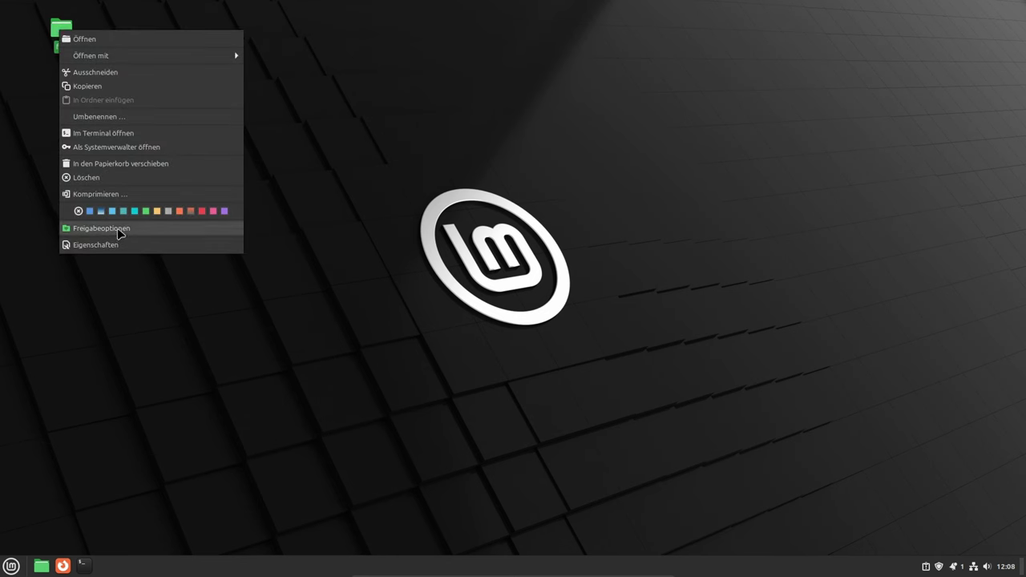
{"action": "left_click", "coordinate": [118, 230]}
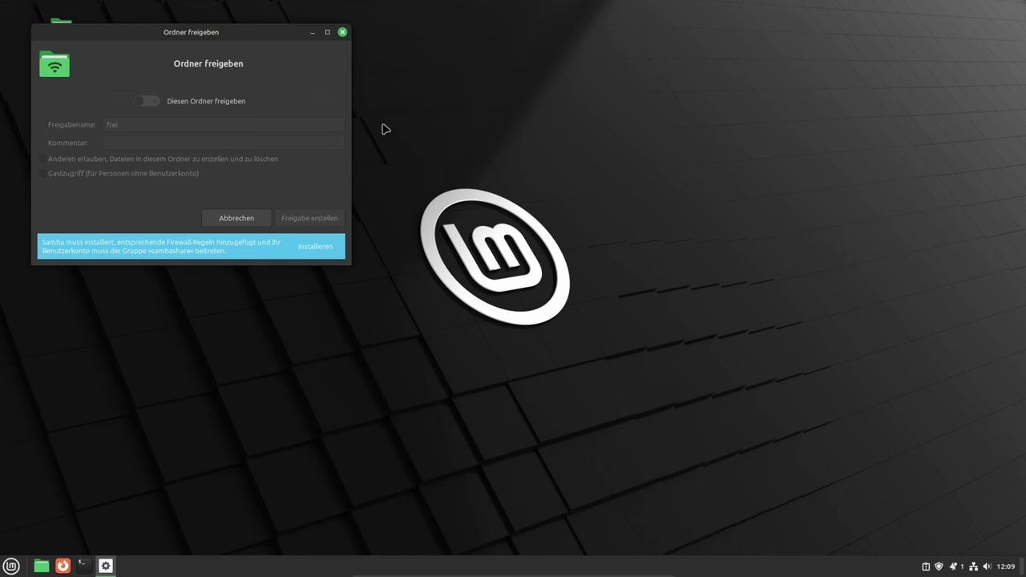
Install Samba with the administrator password and accept the additional packages
{"action": "left_click", "coordinate": [316, 252]}
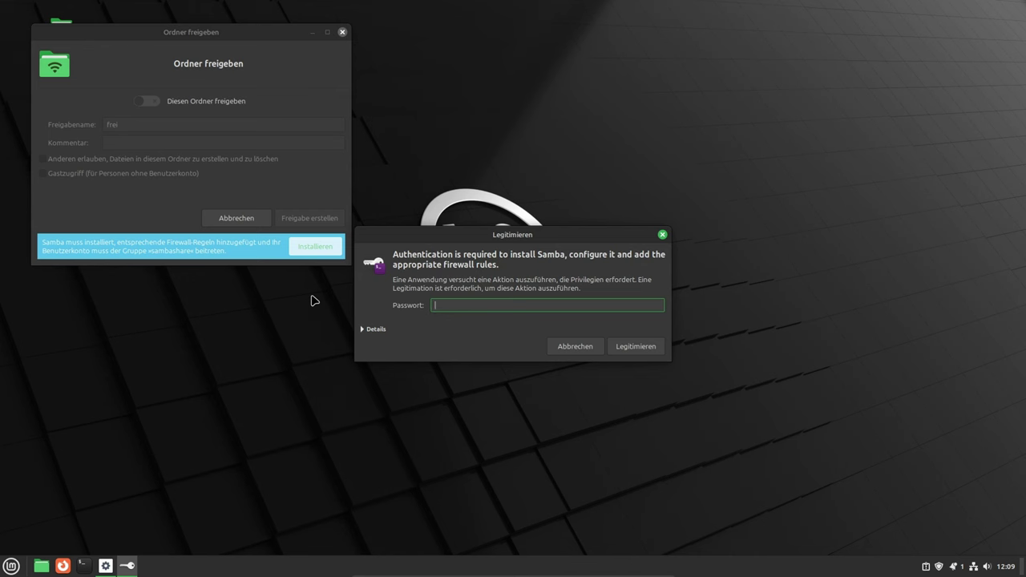
{"action": "type", "text": "•••••"}
{"action": "key", "text": "Return"}
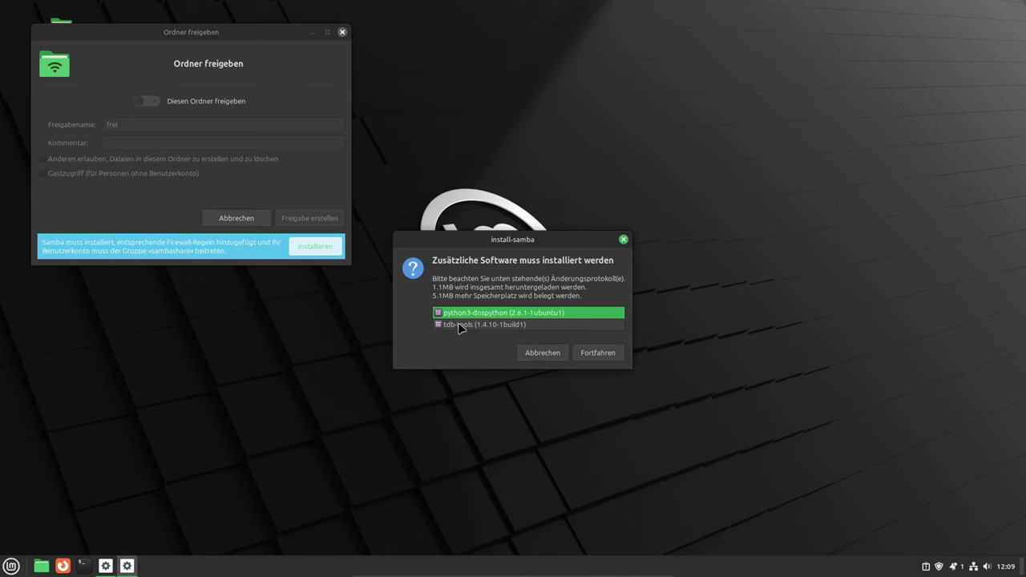
{"action": "left_click", "coordinate": [594, 354]}
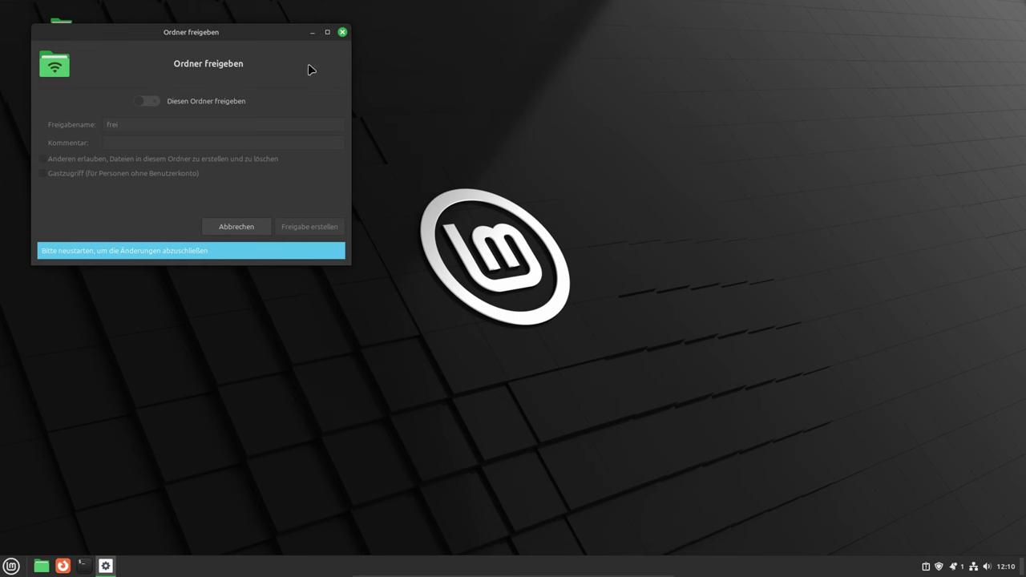
Close the sharing dialog and restart the system from the menu's power options
{"action": "left_click", "coordinate": [342, 33]}
{"action": "left_click", "coordinate": [11, 566]}
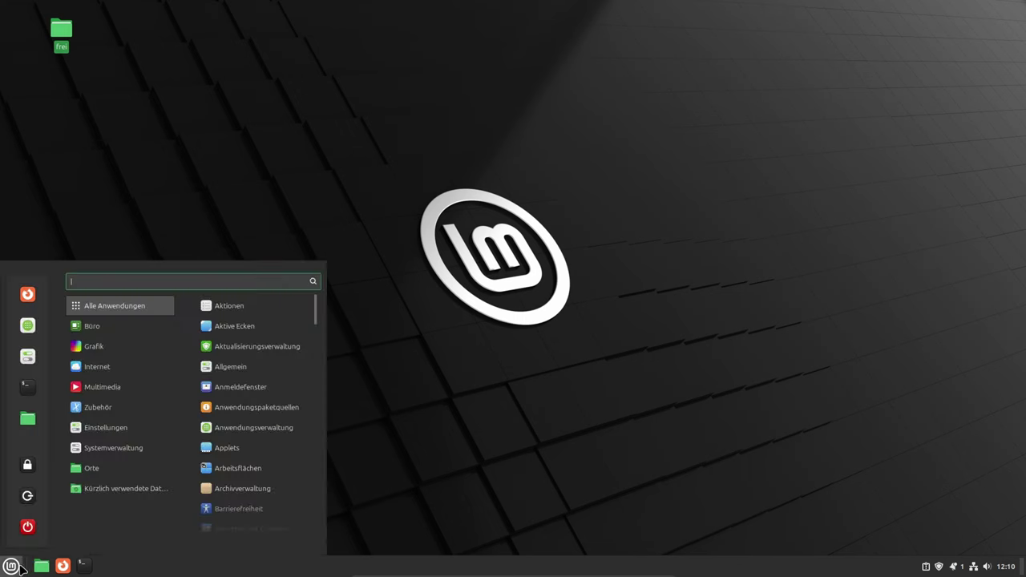
{"action": "left_click", "coordinate": [31, 532]}
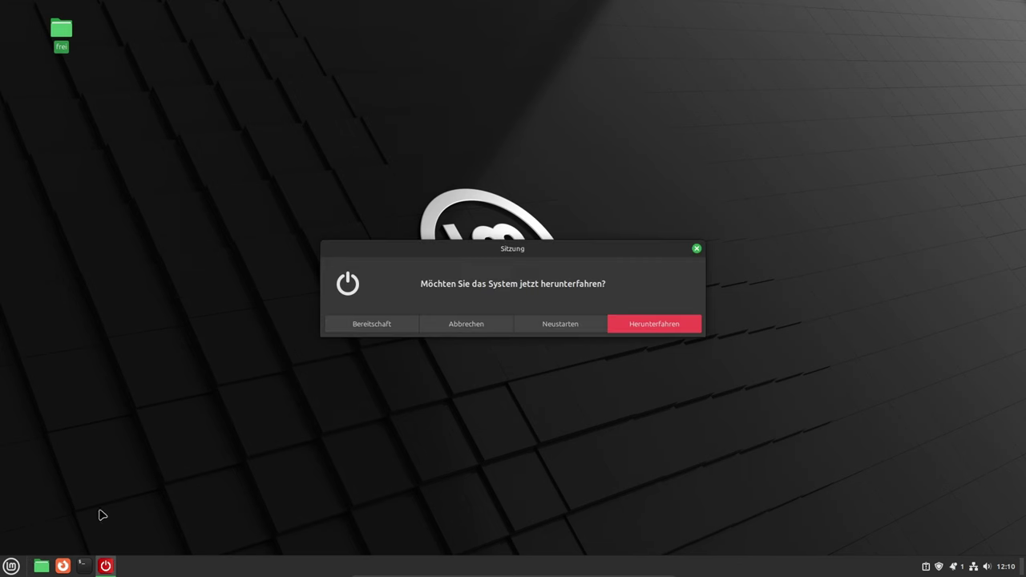
{"action": "left_click", "coordinate": [582, 332]}
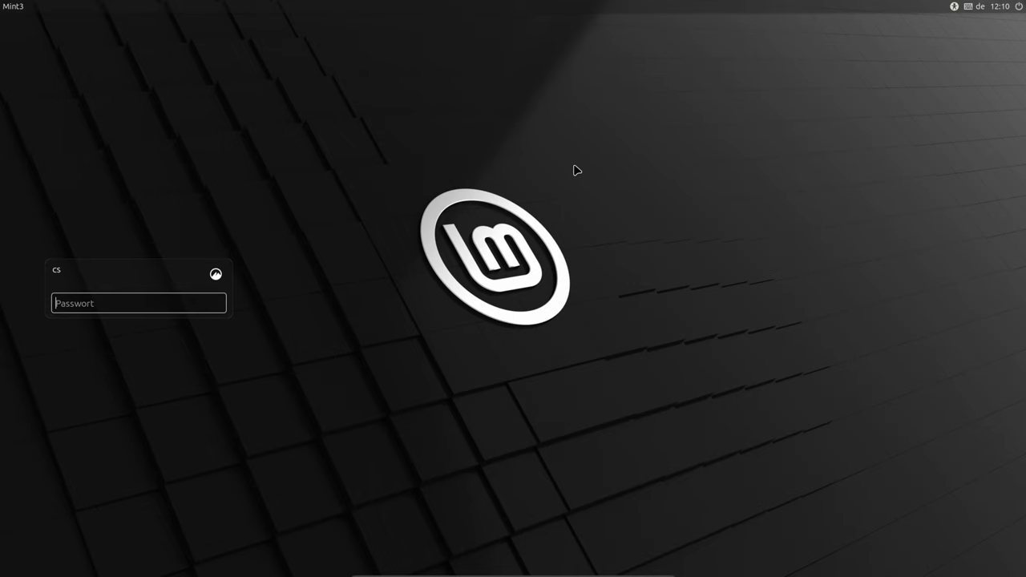
Log back in after the reboot and dismiss the welcome screen
{"action": "type", "text": "****"}
{"action": "key", "text": "Return"}
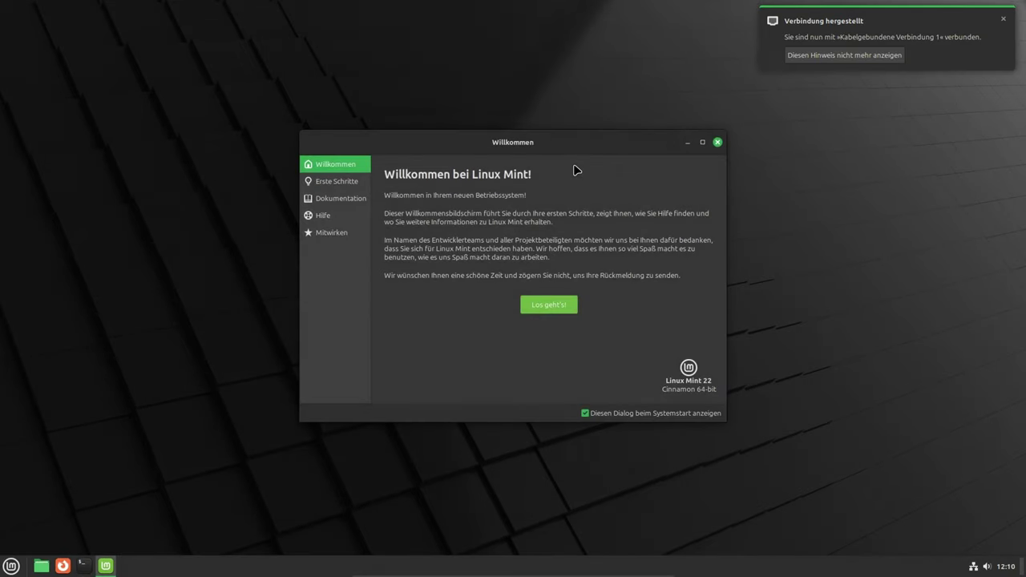
{"action": "left_click", "coordinate": [717, 143]}
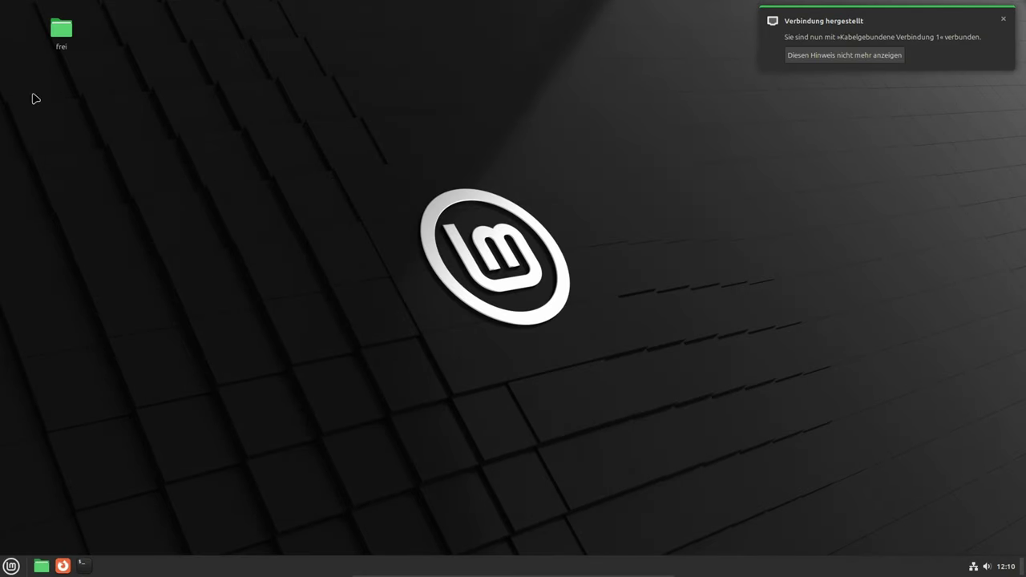
{"action": "right_click", "coordinate": [63, 32]}
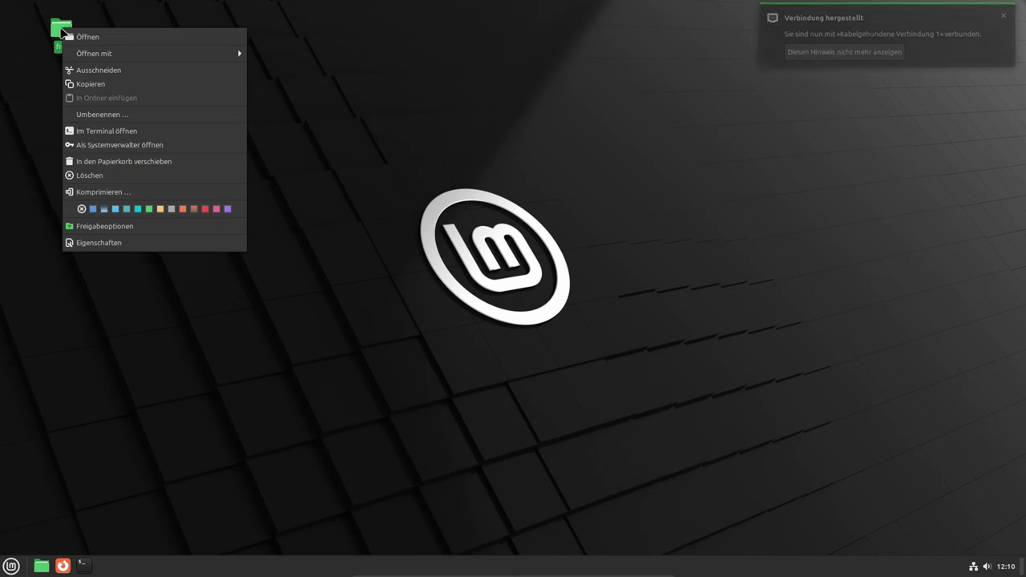
Share frei, allow others to create and delete files, and auto-add the needed permissions
{"action": "left_click", "coordinate": [93, 228]}
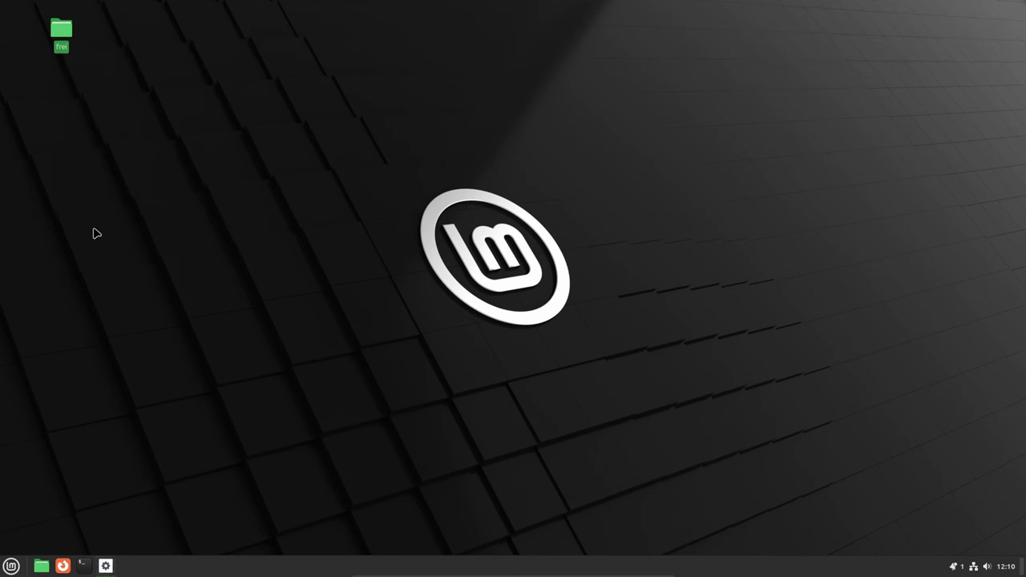
{"action": "left_click_drag", "start_coordinate": [162, 60], "coordinate": [212, 81]}
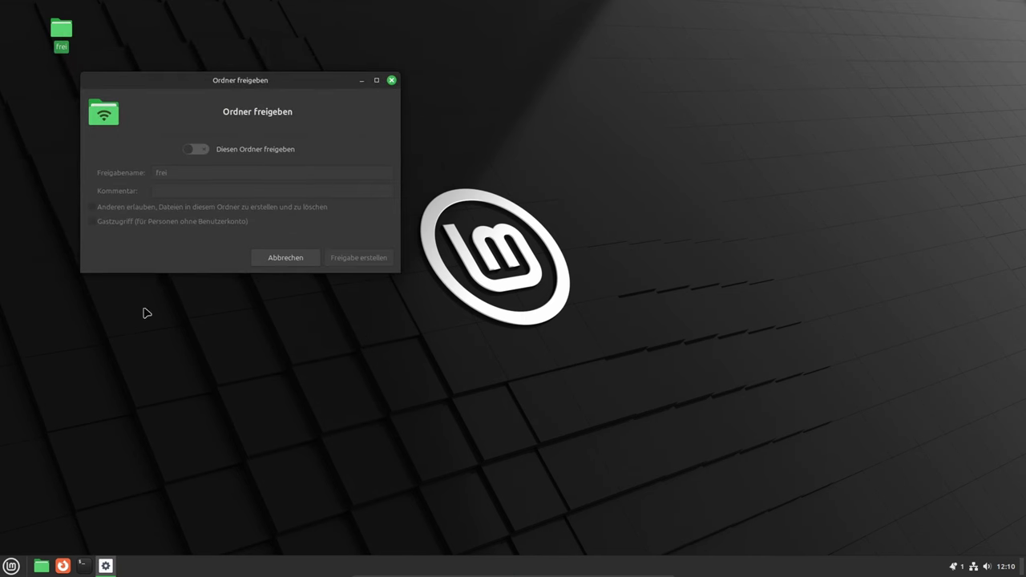
{"action": "left_click", "coordinate": [196, 151]}
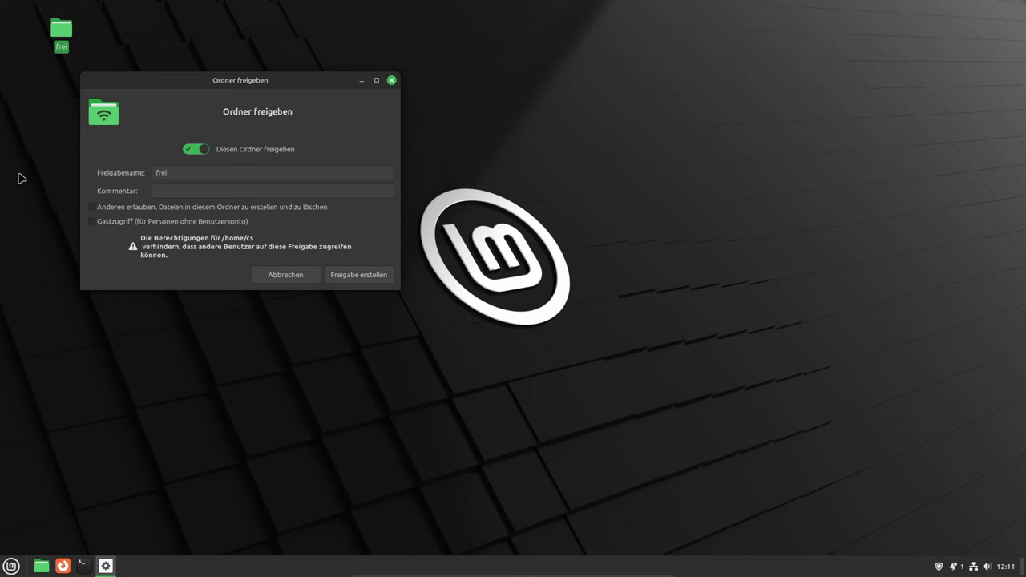
{"action": "left_click", "coordinate": [92, 208]}
{"action": "left_click", "coordinate": [353, 277]}
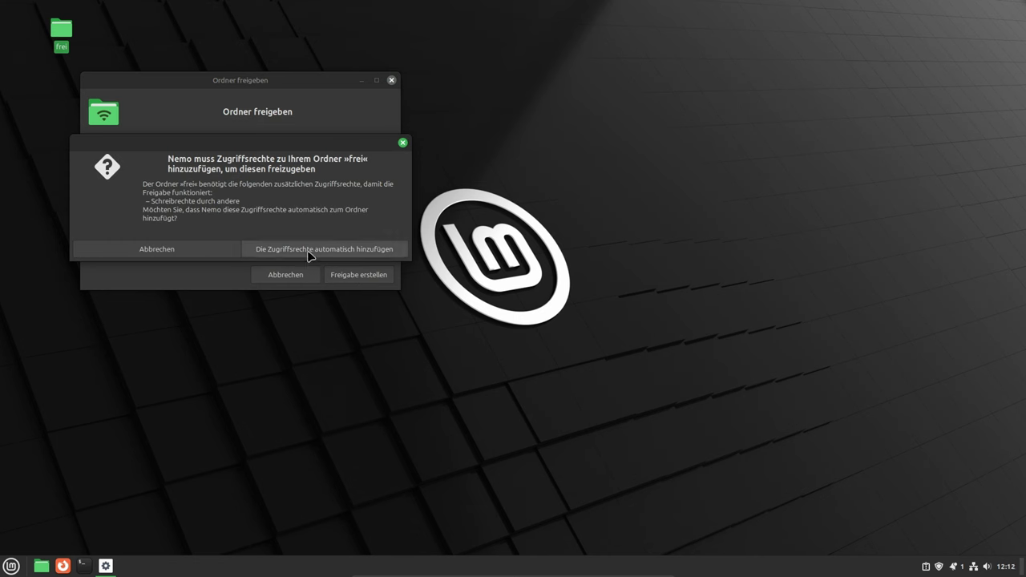
{"action": "left_click", "coordinate": [308, 255]}
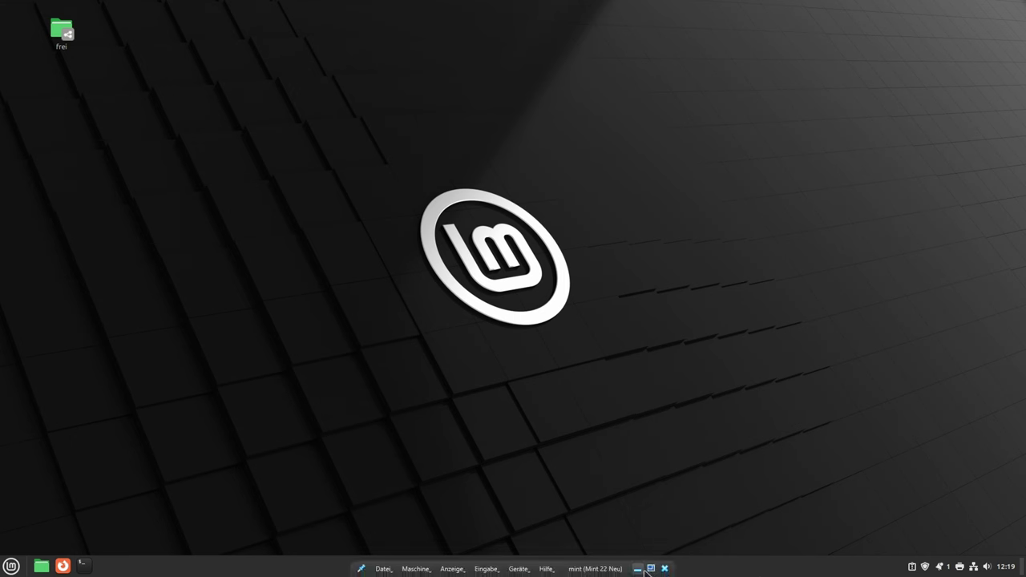
Switch to Windows and open \\mint3 in the network Explorer window's address bar
{"action": "left_click", "coordinate": [644, 568]}
{"action": "left_click", "coordinate": [219, 566]}
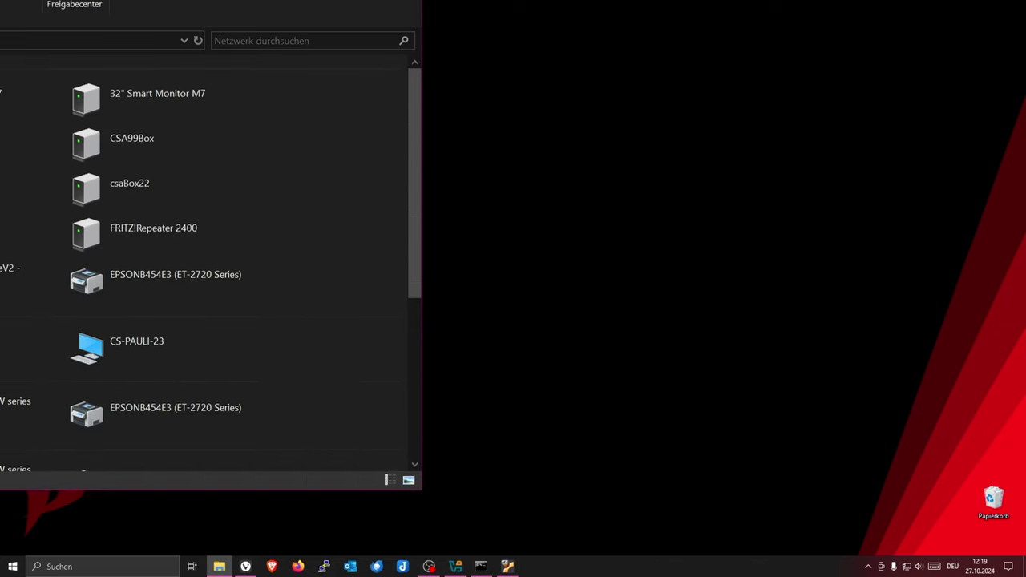
{"action": "mouse_move", "coordinate": [407, 65]}
{"action": "left_mouse_down"}
{"action": "mouse_move", "coordinate": [423, 53]}
{"action": "mouse_move", "coordinate": [423, 67]}
{"action": "left_mouse_up"}
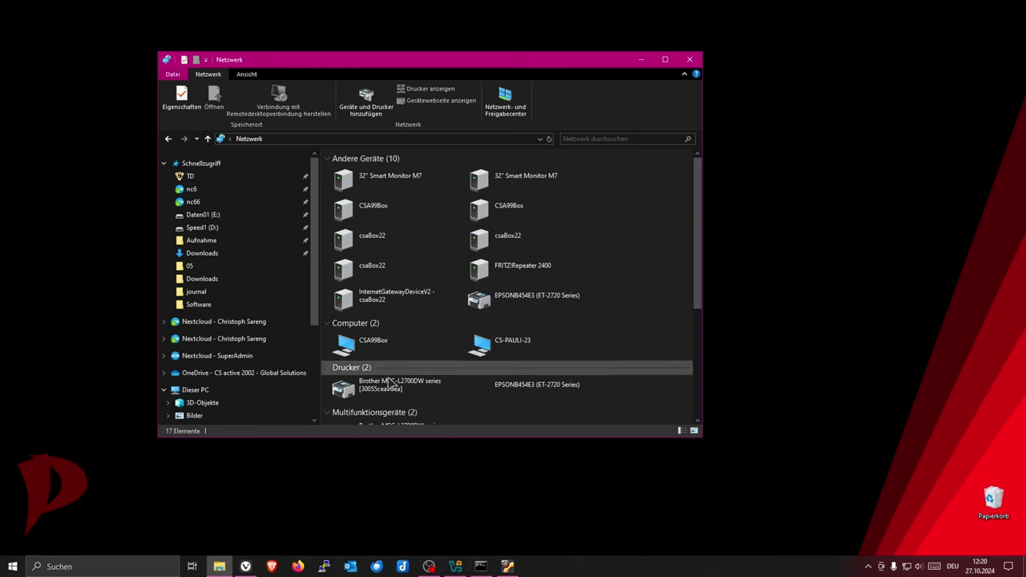
{"action": "left_click", "coordinate": [332, 140]}
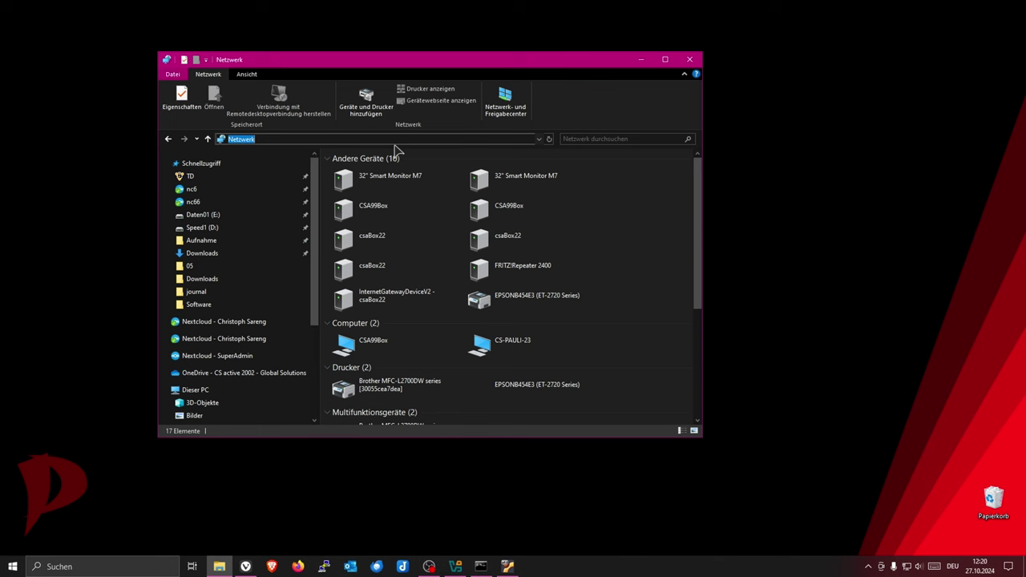
{"action": "type", "text": "\\\\"}
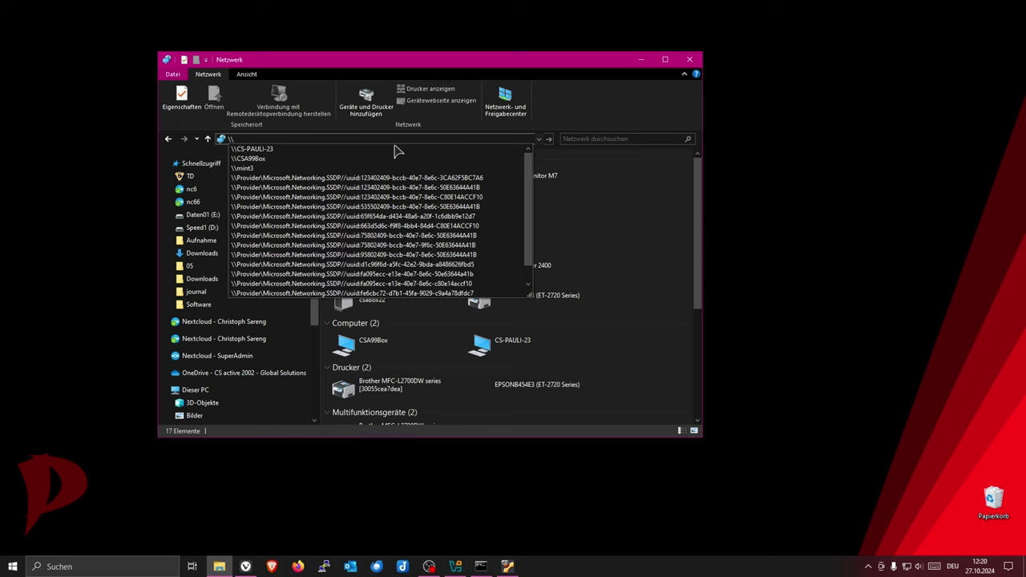
{"action": "type", "text": "mint"}
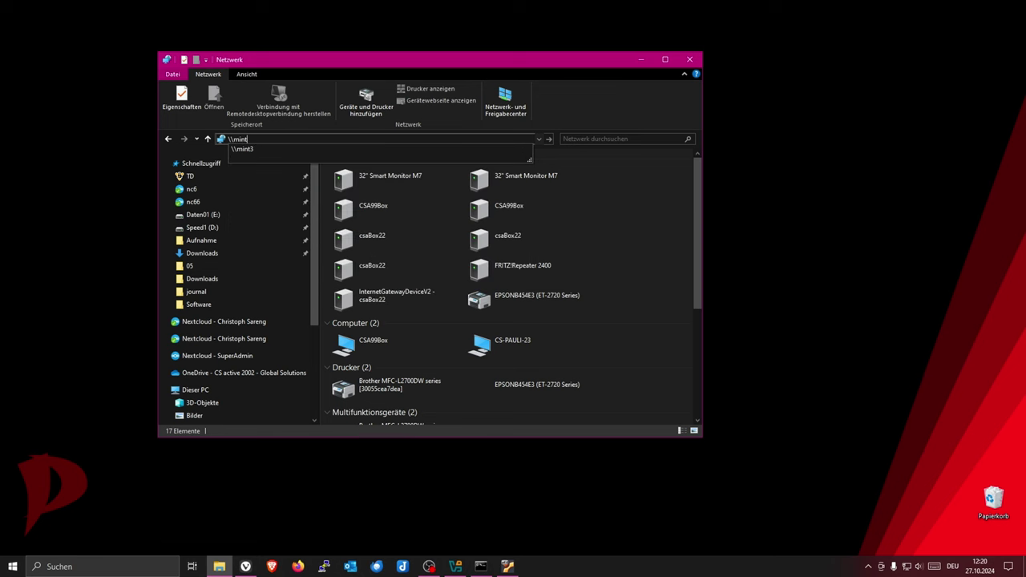
{"action": "type", "text": "3#"}
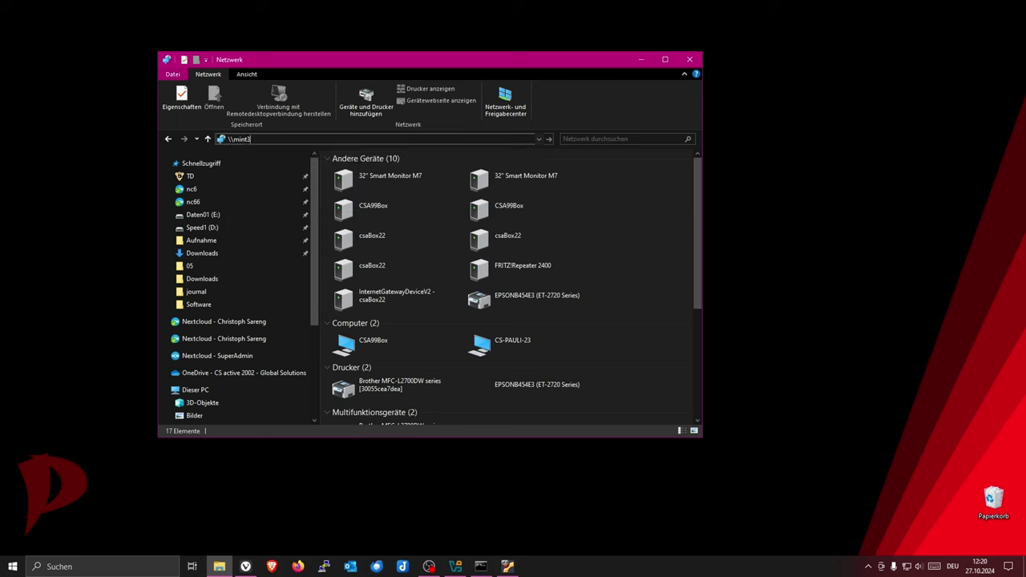
{"action": "key", "text": "Return"}
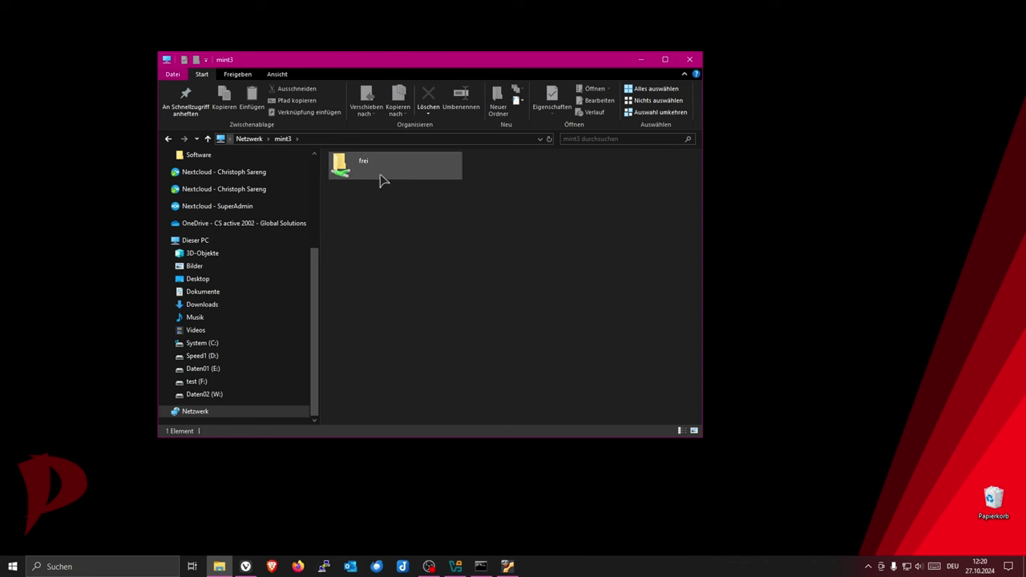
Open the frei share with the Linux account's username and password, then switch to Linux Mint
{"action": "double_click", "coordinate": [355, 170]}
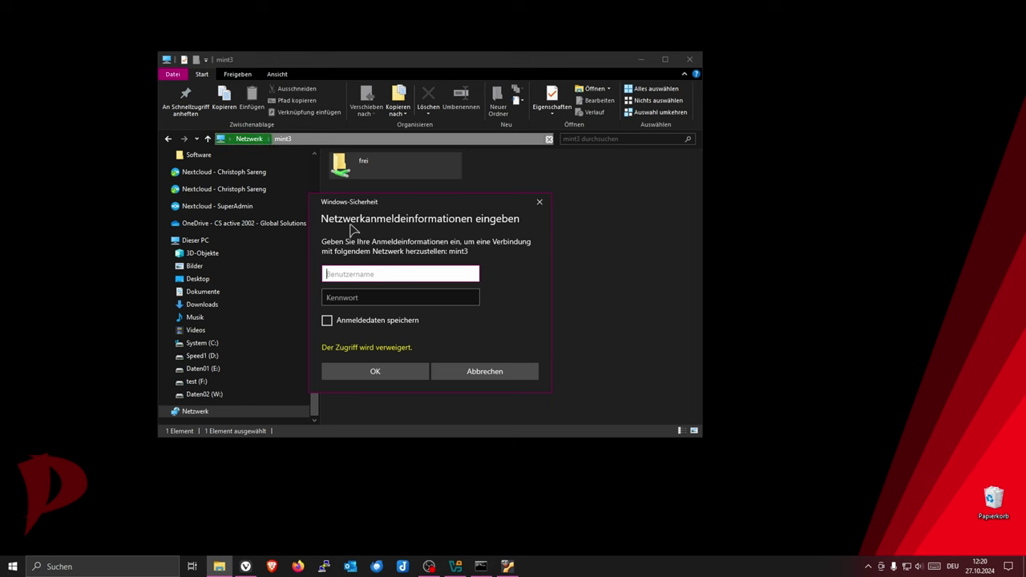
{"action": "key", "text": "Tab"}
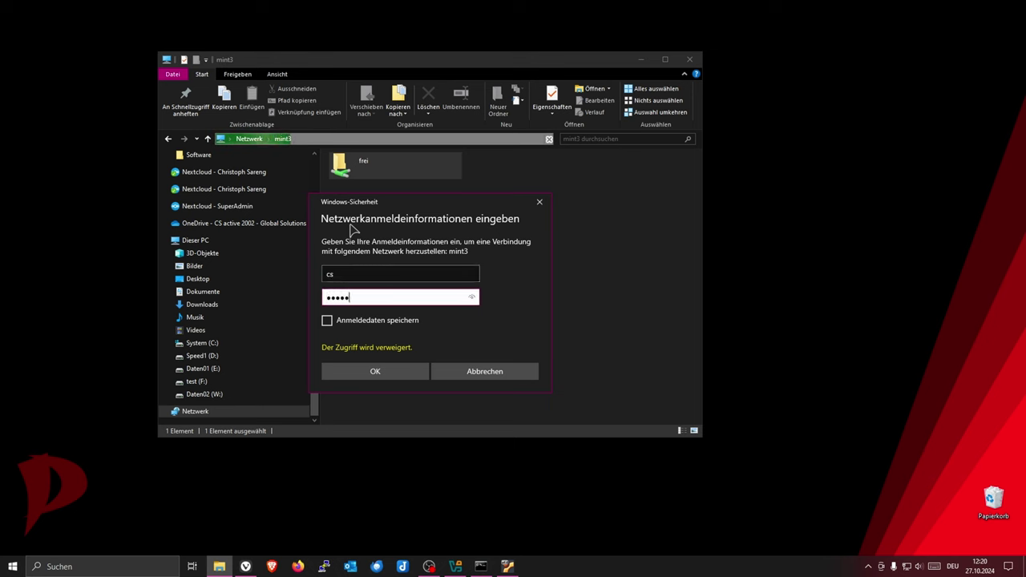
{"action": "key", "text": "Return"}
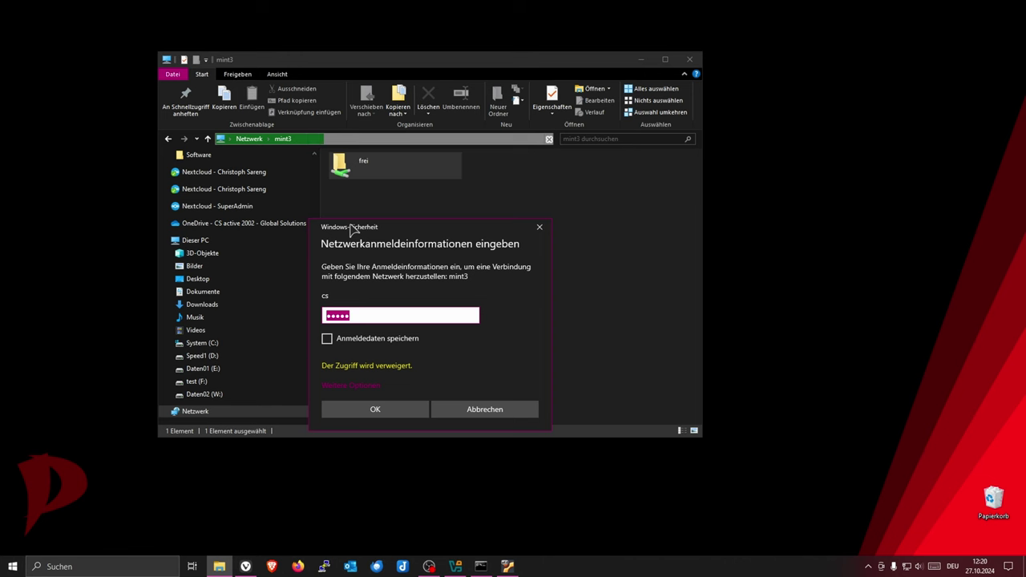
{"action": "left_click", "coordinate": [507, 567]}
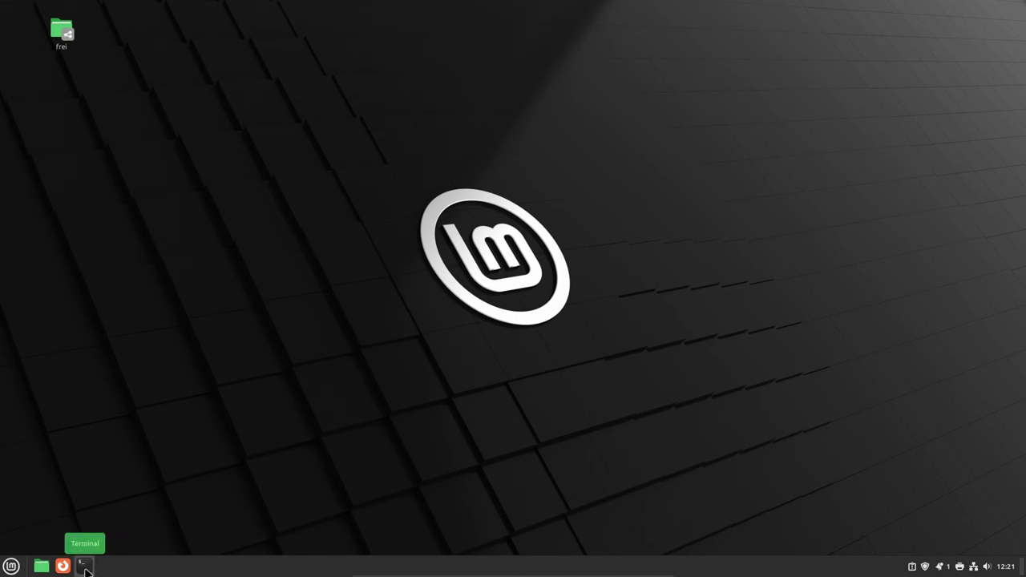
In a terminal, run sudo smbpasswd -a for the account, entering the sudo and new SMB passwords
{"action": "left_click", "coordinate": [85, 568]}
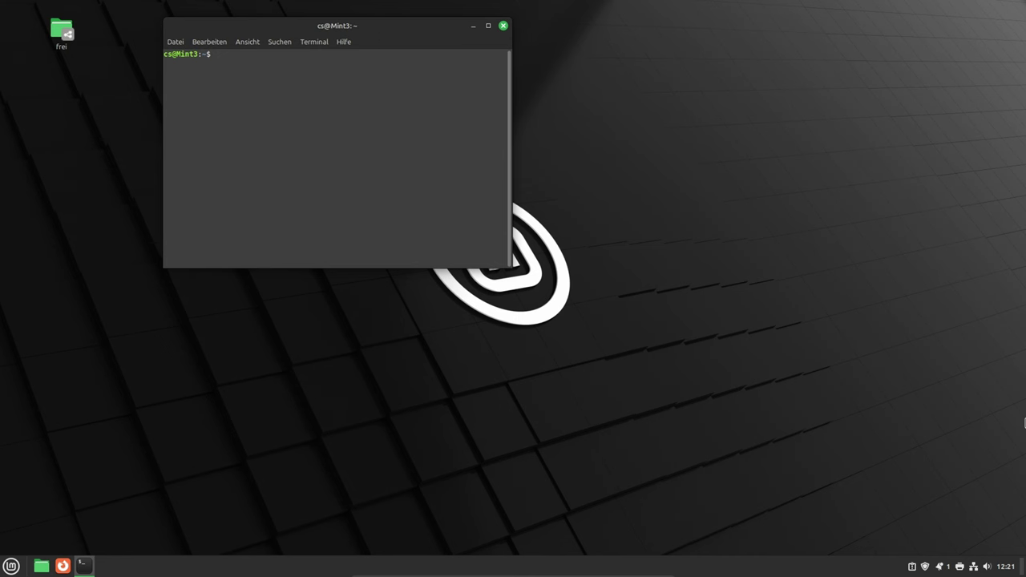
{"action": "type", "text": "sudo smbpasswd -a cs"}
{"action": "key", "text": "Return"}
{"action": "type", "text": "***"}
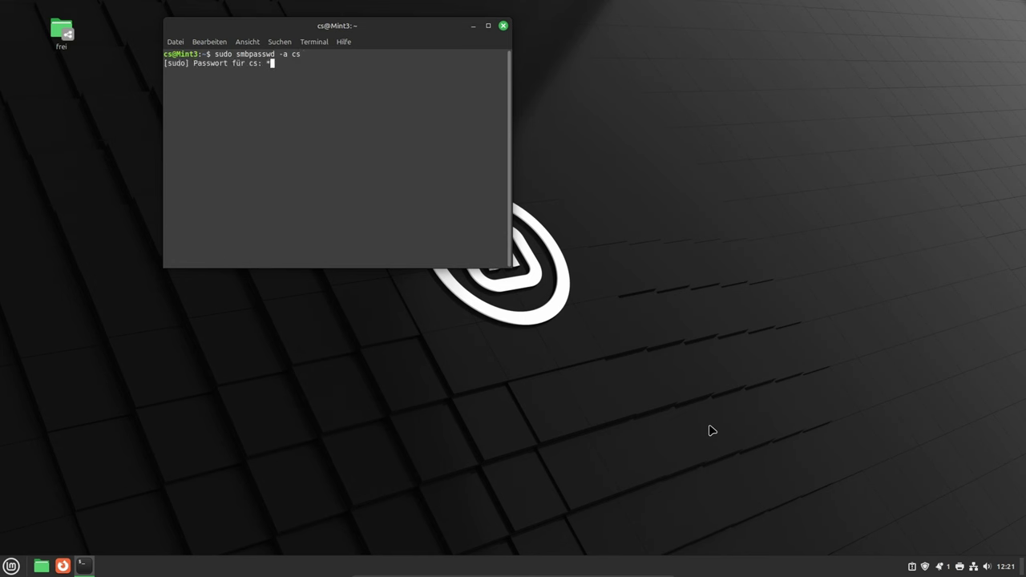
{"action": "type", "text": "**"}
{"action": "key", "text": "Return"}
{"action": "key", "text": "Return"}
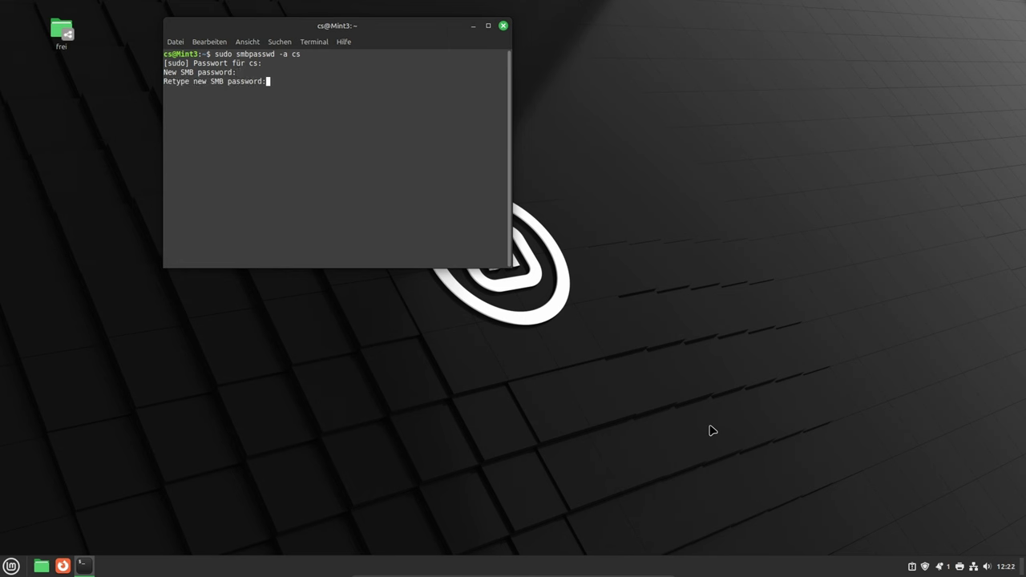
{"action": "key", "text": "Return"}
Confirm the network login and create a new text document in the frei share
{"action": "left_click", "coordinate": [636, 568]}
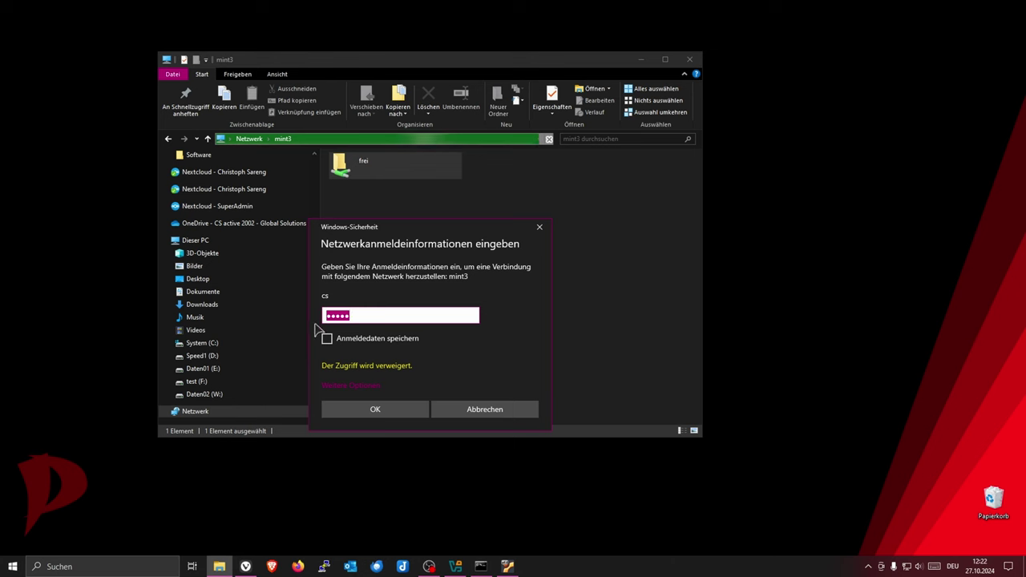
{"action": "left_click", "coordinate": [374, 410]}
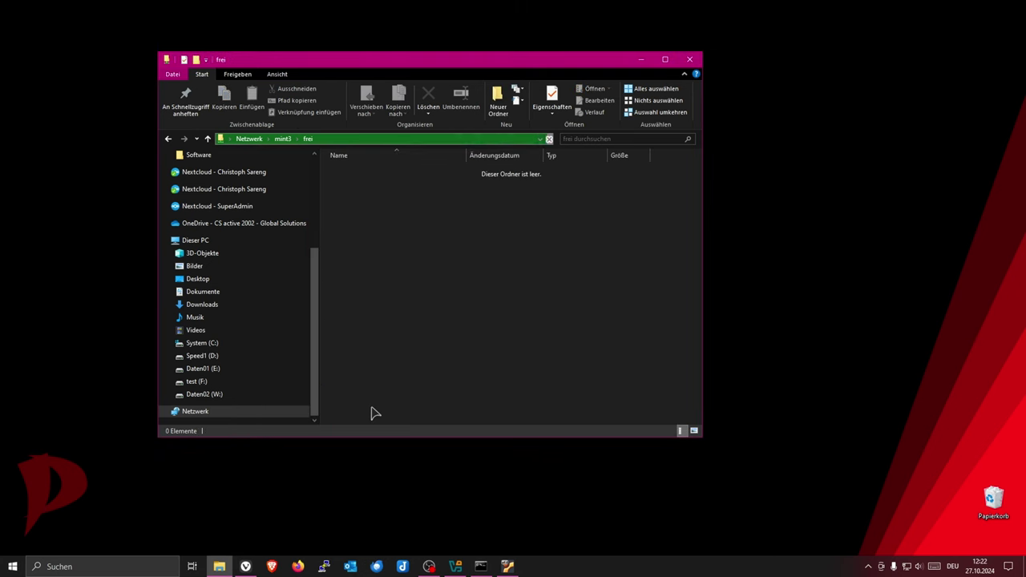
{"action": "right_click", "coordinate": [403, 291]}
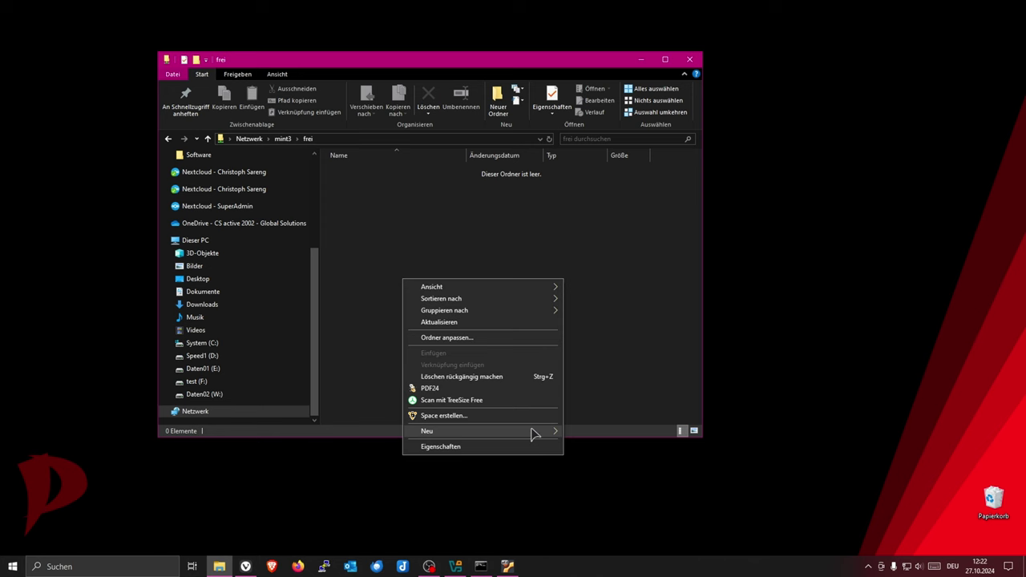
{"action": "mouse_move", "coordinate": [537, 433]}
{"action": "left_click", "coordinate": [589, 407]}
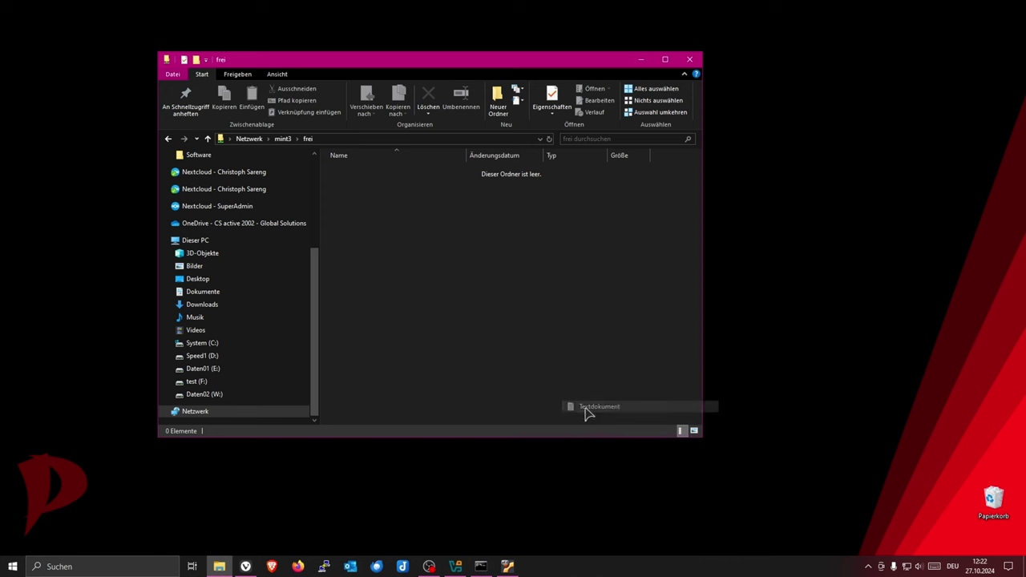
{"action": "left_click", "coordinate": [528, 367]}
Type '5uztuztu' into the new text document, save it, and return to Linux Mint
{"action": "double_click", "coordinate": [390, 173]}
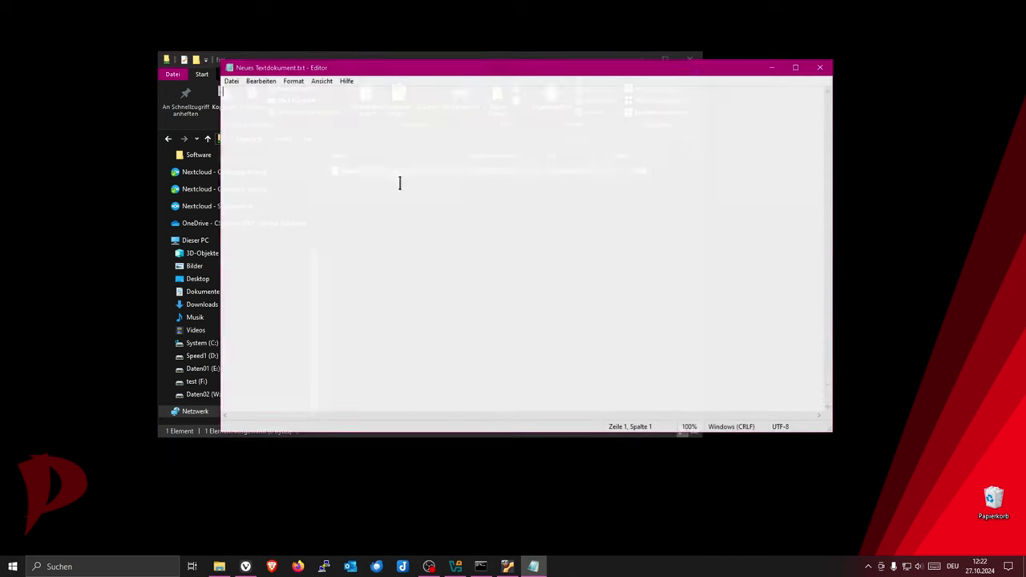
{"action": "type", "text": "5uztuztu"}
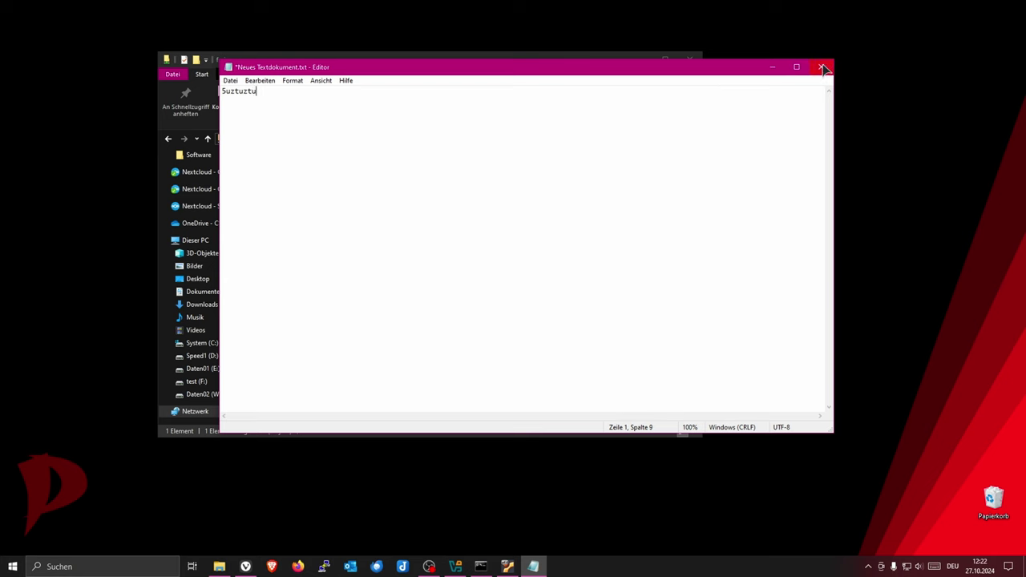
{"action": "left_click", "coordinate": [821, 66]}
{"action": "left_click", "coordinate": [463, 290]}
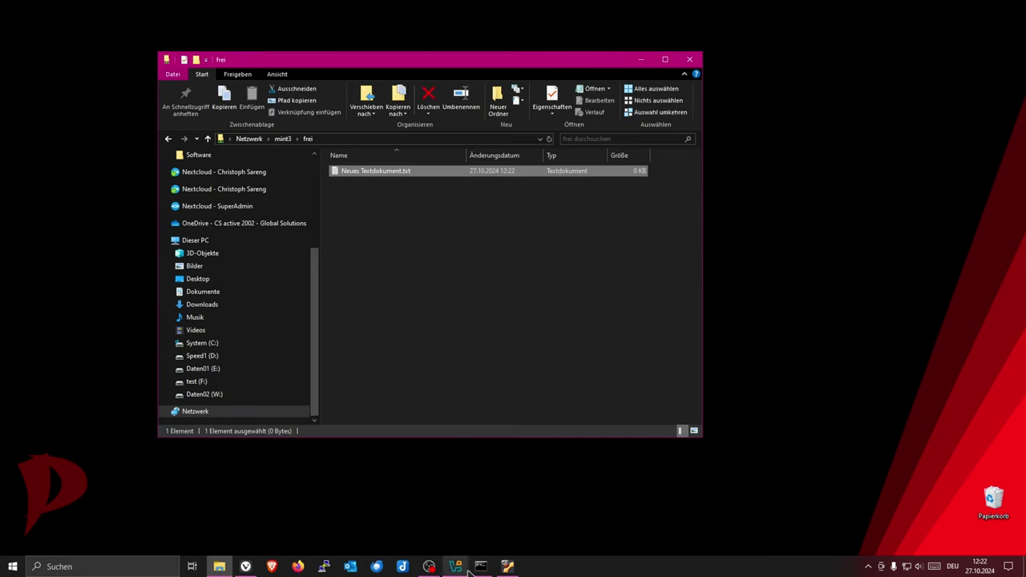
{"action": "left_click", "coordinate": [507, 567]}
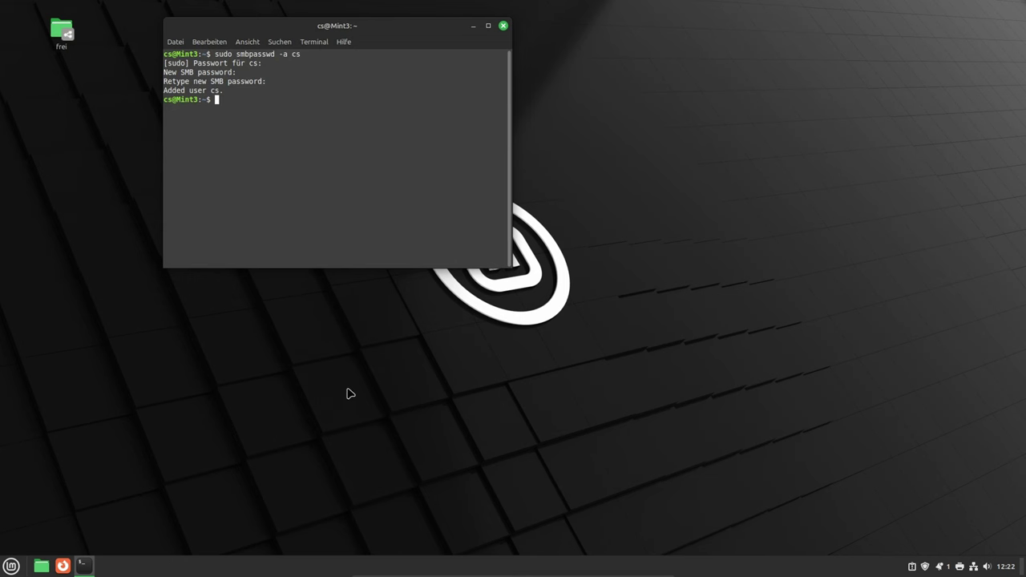
Open frei in Nemo, view Neues Textdokument.txt, then close the text editor
{"action": "double_click", "coordinate": [63, 30]}
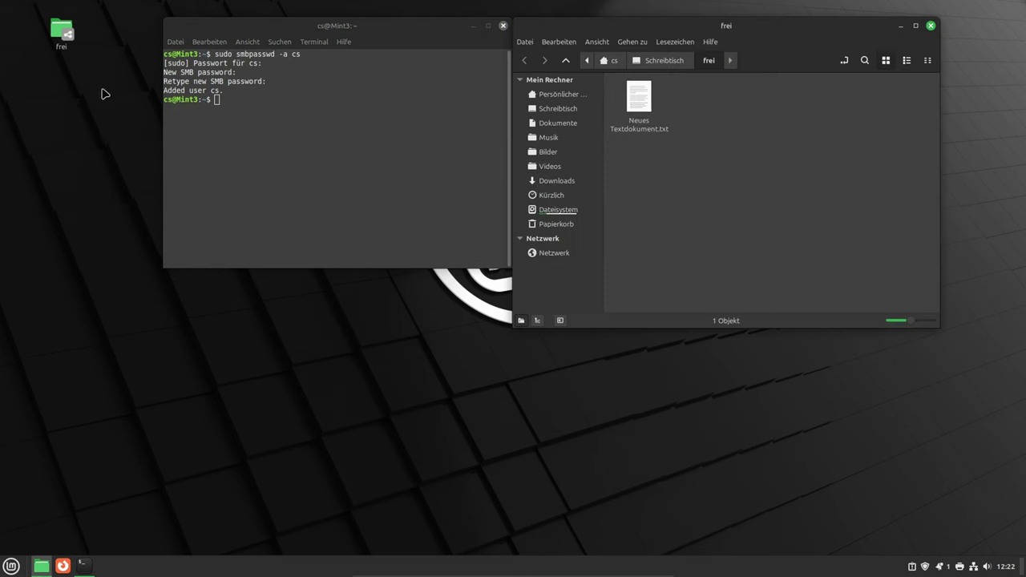
{"action": "double_click", "coordinate": [639, 101]}
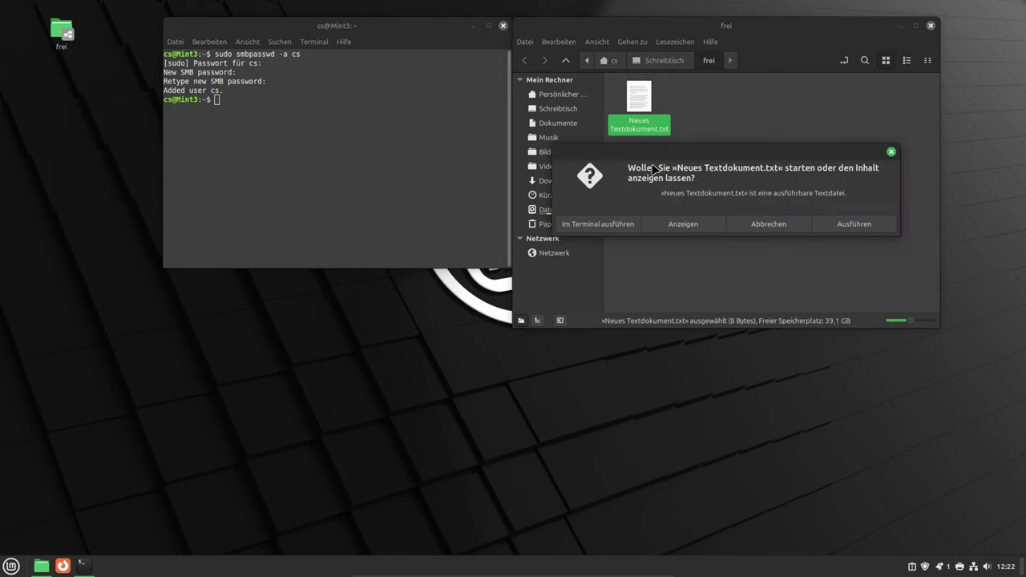
{"action": "left_click", "coordinate": [683, 225]}
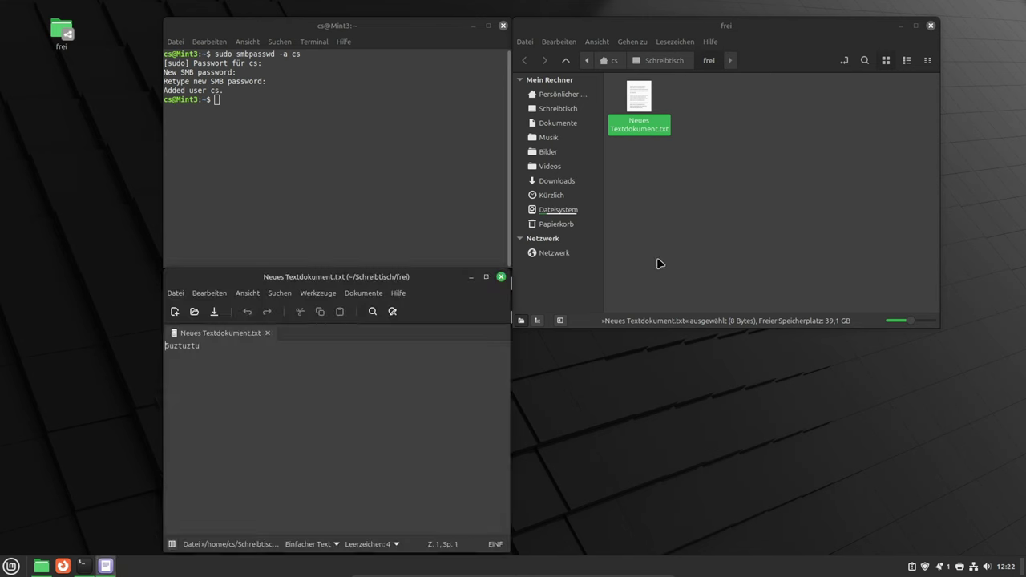
{"action": "left_click", "coordinate": [501, 277]}
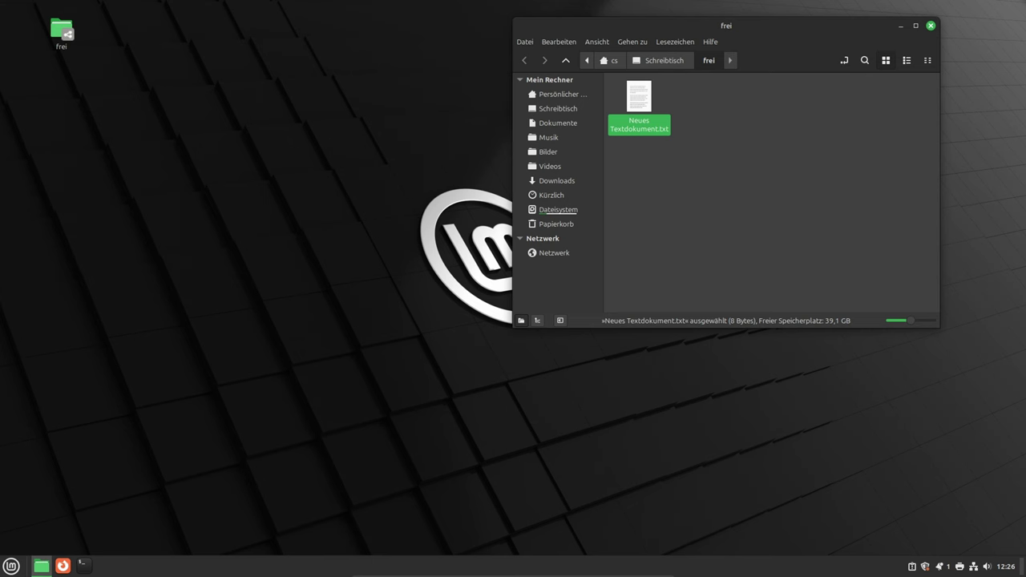
Launch Users and Groups from the menu search and authenticate as administrator
{"action": "left_click", "coordinate": [12, 566]}
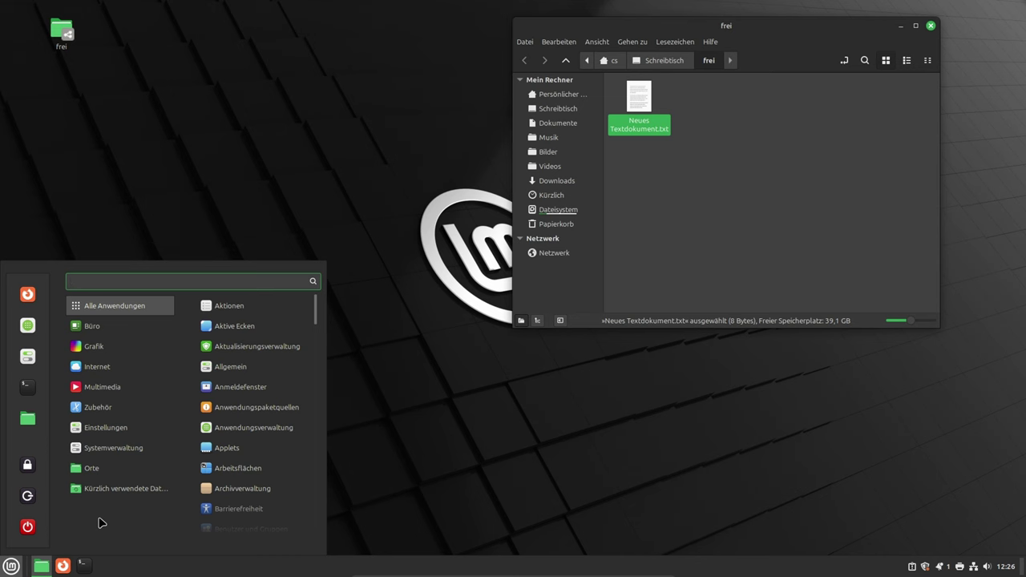
{"action": "type", "text": "benz"}
{"action": "key", "text": "BackSpace"}
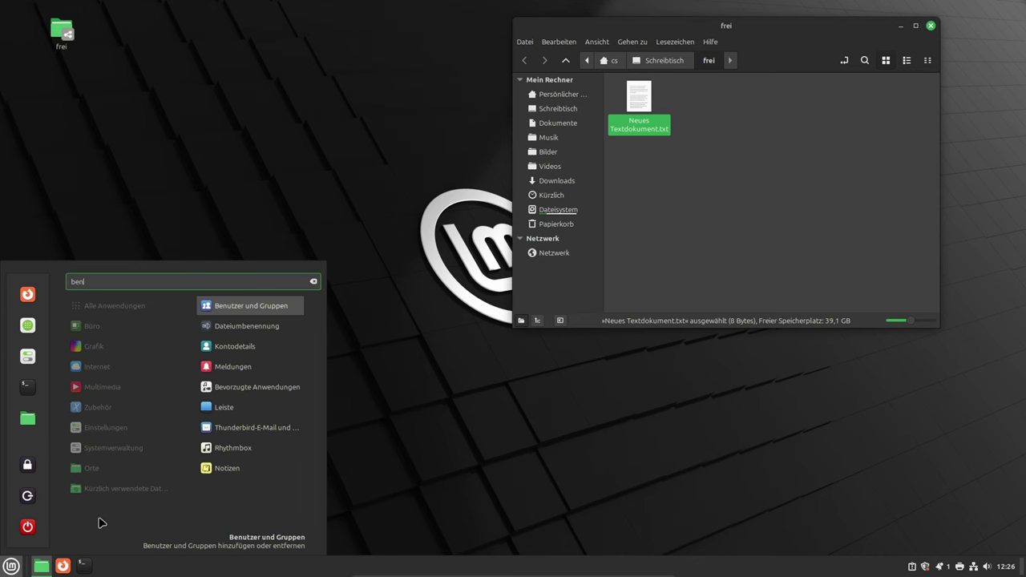
{"action": "key", "text": "Return"}
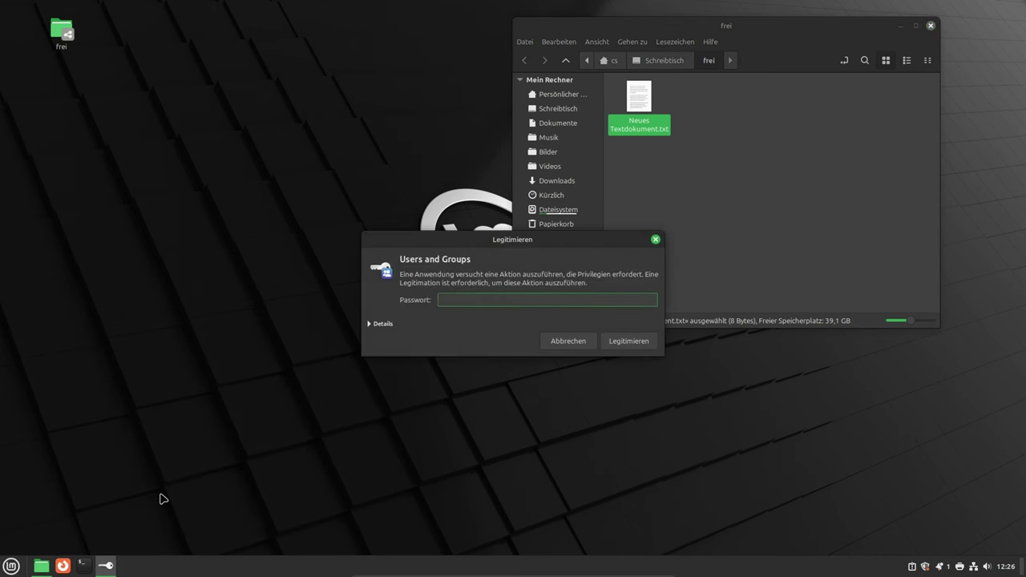
{"action": "type", "text": "••••"}
{"action": "key", "text": "Return"}
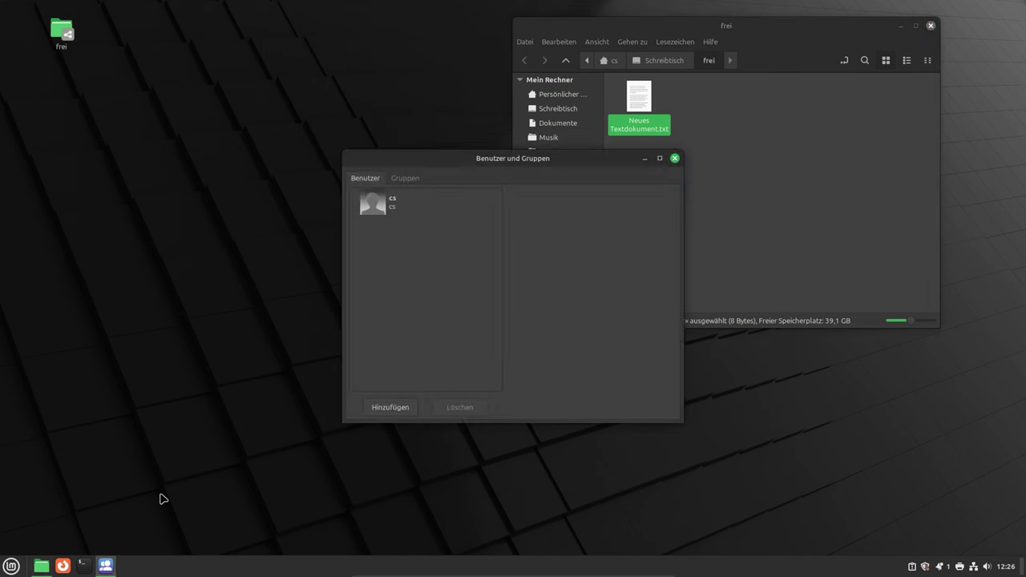
Add a new standard user, entering the same name as full name and username
{"action": "left_click", "coordinate": [382, 409]}
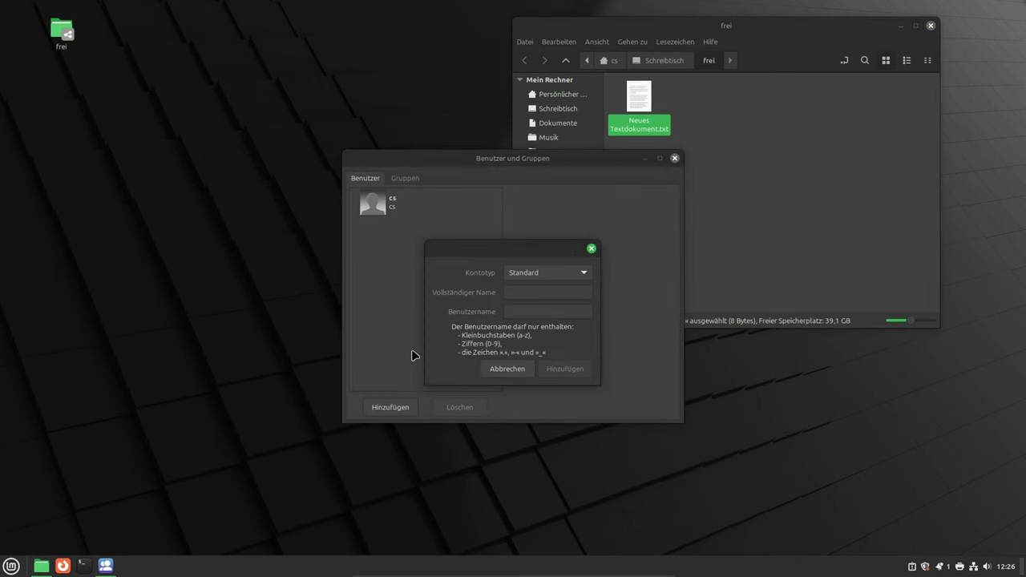
{"action": "left_click", "coordinate": [532, 294]}
{"action": "type", "text": "hans"}
{"action": "key", "text": "Tab"}
{"action": "type", "text": "hans"}
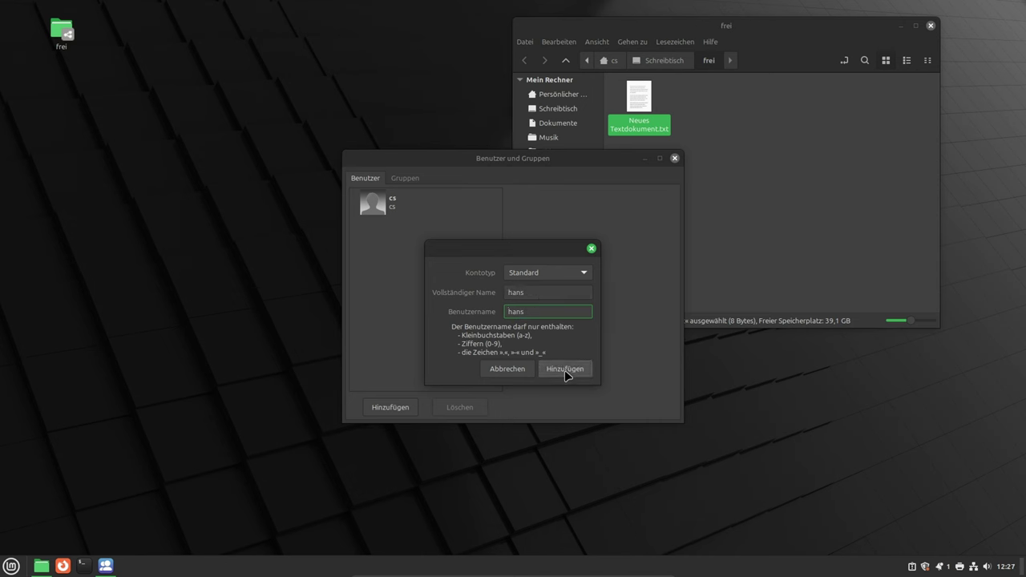
{"action": "left_click", "coordinate": [565, 369]}
Set and confirm a password for the new user
{"action": "left_click", "coordinate": [396, 231]}
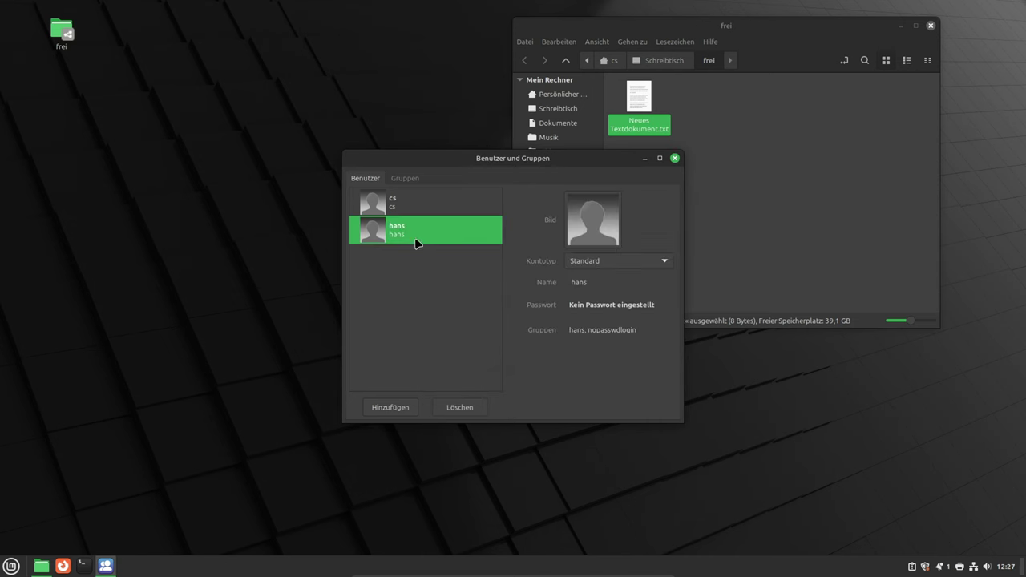
{"action": "left_click", "coordinate": [615, 306]}
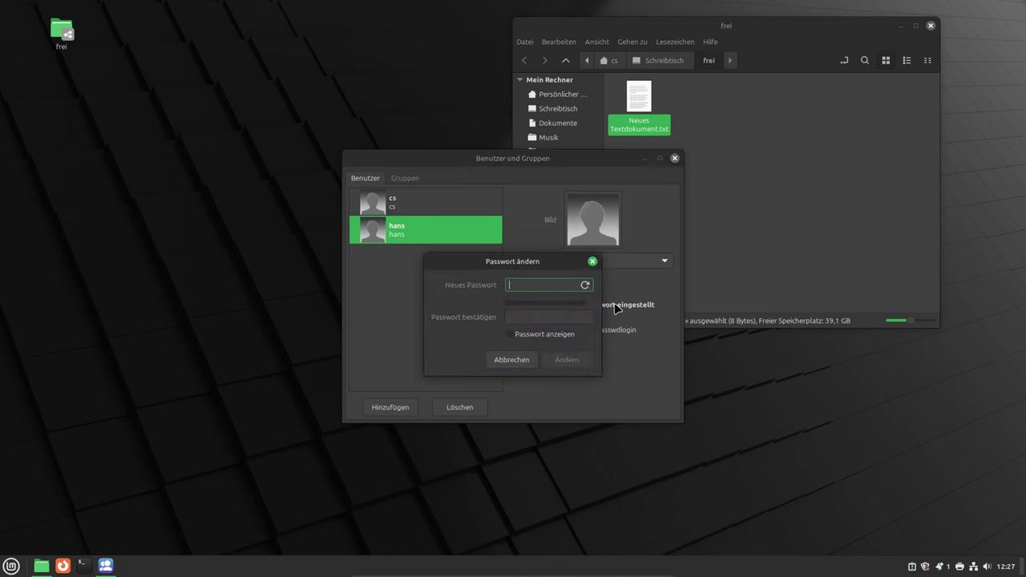
{"action": "type", "text": "•••••"}
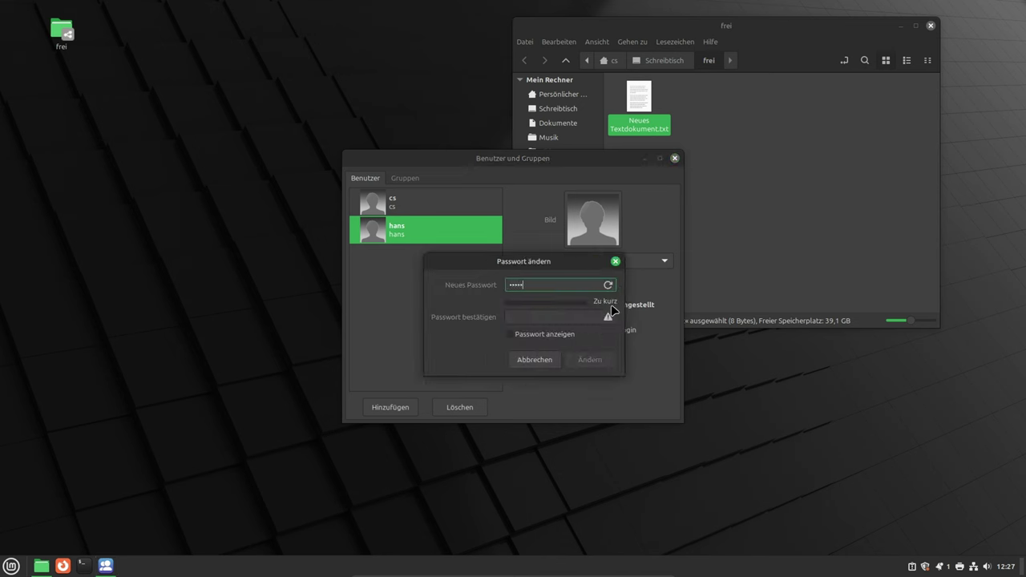
{"action": "type", "text": "••••"}
{"action": "key", "text": "Tab"}
{"action": "type", "text": "•"}
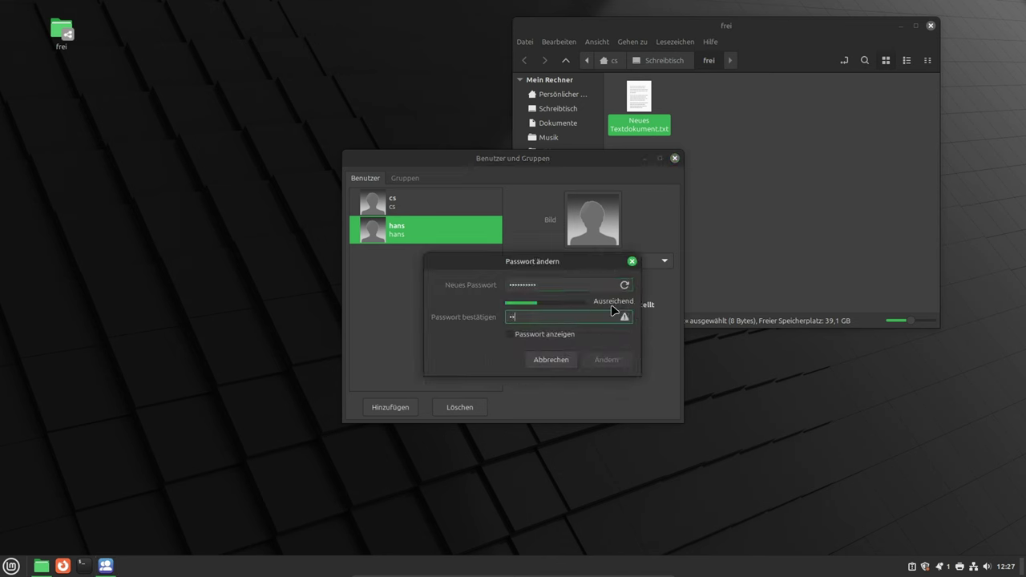
{"action": "type", "text": "•••••••••"}
{"action": "left_click", "coordinate": [601, 359]}
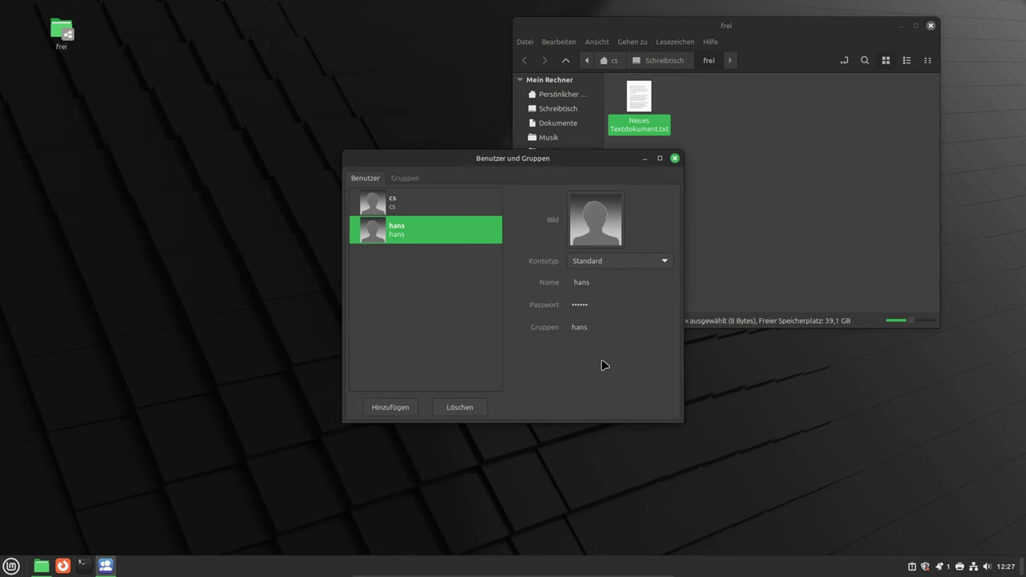
Add the new user to the sambashare group and confirm the change
{"action": "left_click", "coordinate": [583, 330]}
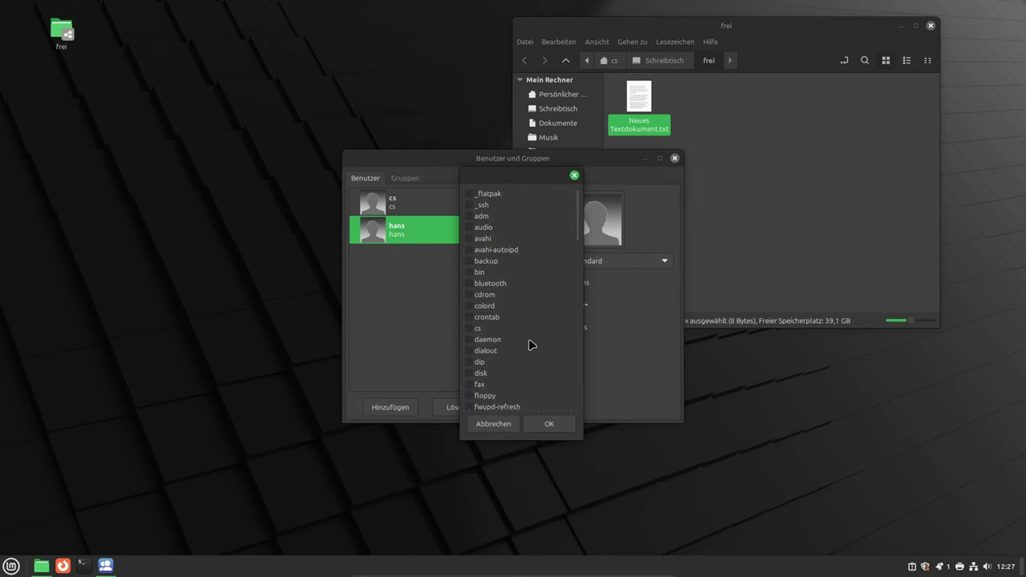
{"action": "scroll", "coordinate": [525, 343], "scroll_direction": "down", "scroll_amount": 12}
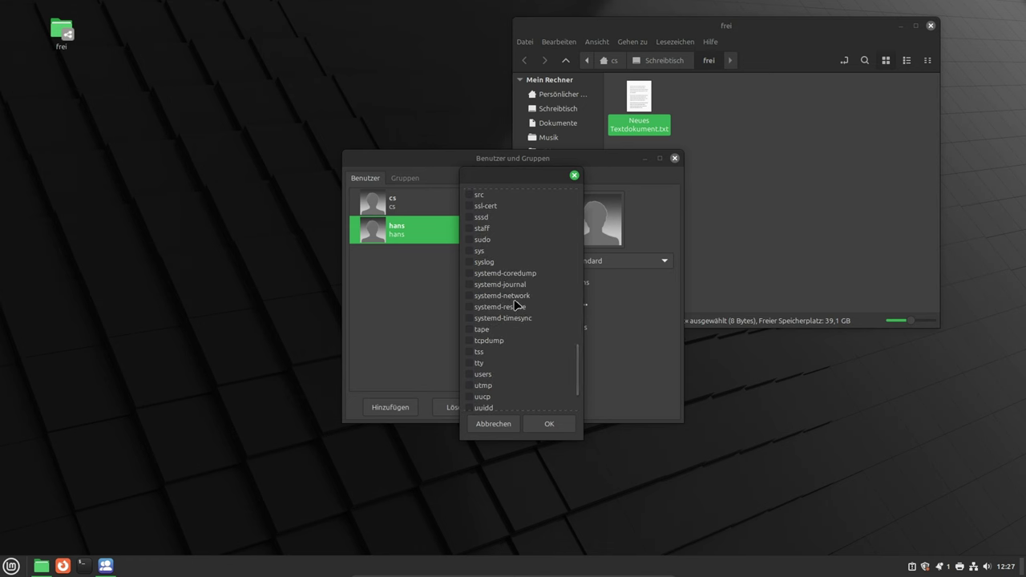
{"action": "scroll", "coordinate": [506, 313], "scroll_direction": "up", "scroll_amount": 1}
{"action": "scroll", "coordinate": [493, 240], "scroll_direction": "up", "scroll_amount": 1}
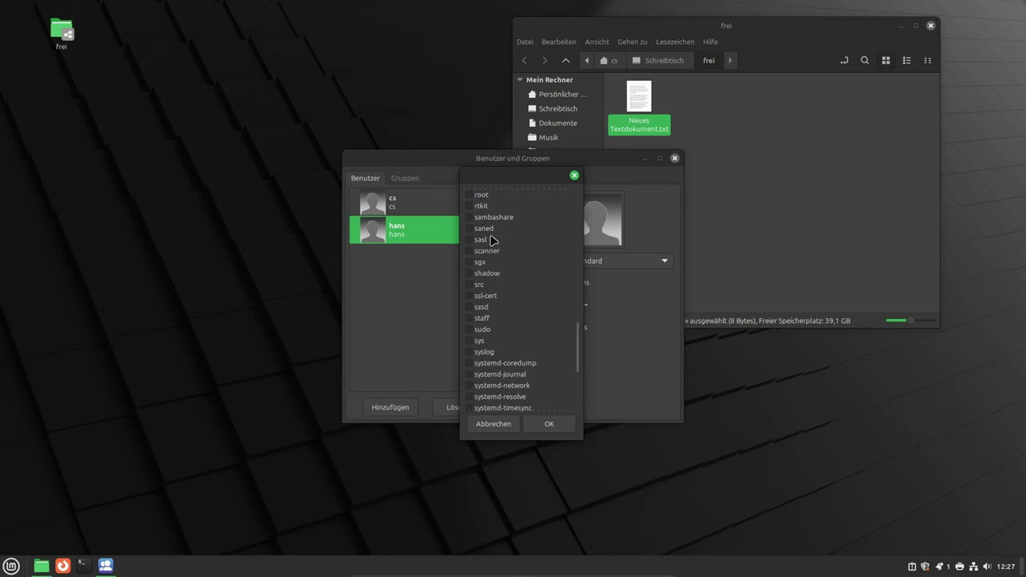
{"action": "left_click", "coordinate": [471, 218]}
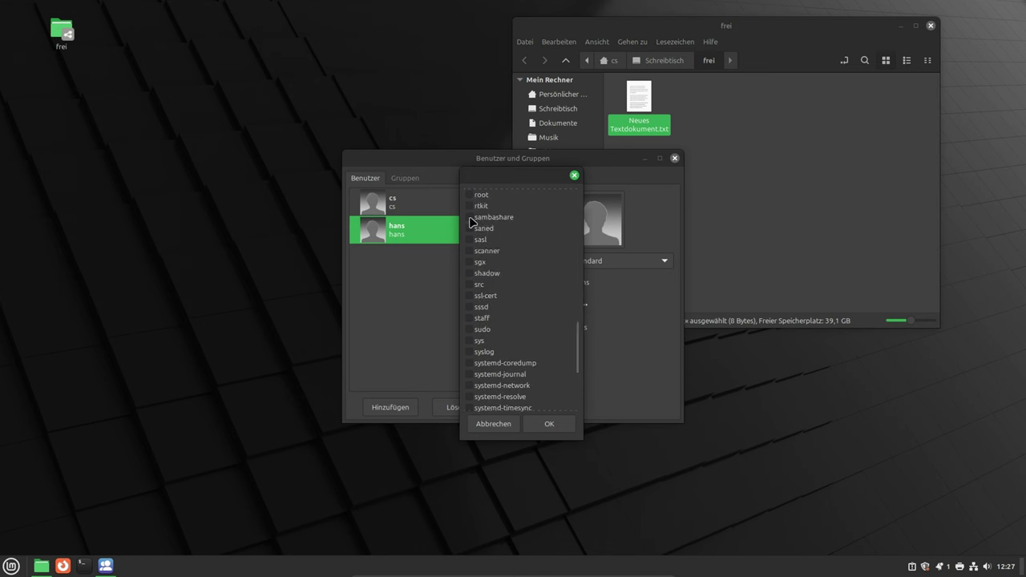
{"action": "left_click", "coordinate": [545, 424]}
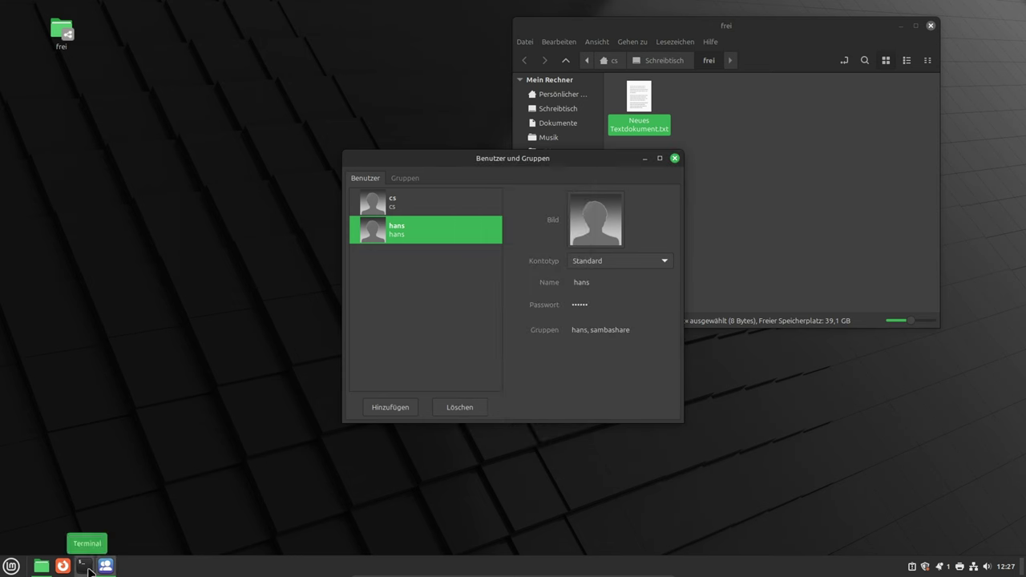
In a new terminal, run sudo smbpasswd -a hans and enter the sudo and Samba passwords
{"action": "key", "text": "ctrl+alt+t"}
{"action": "type", "text": "sudo smbpasswd -a cs"}
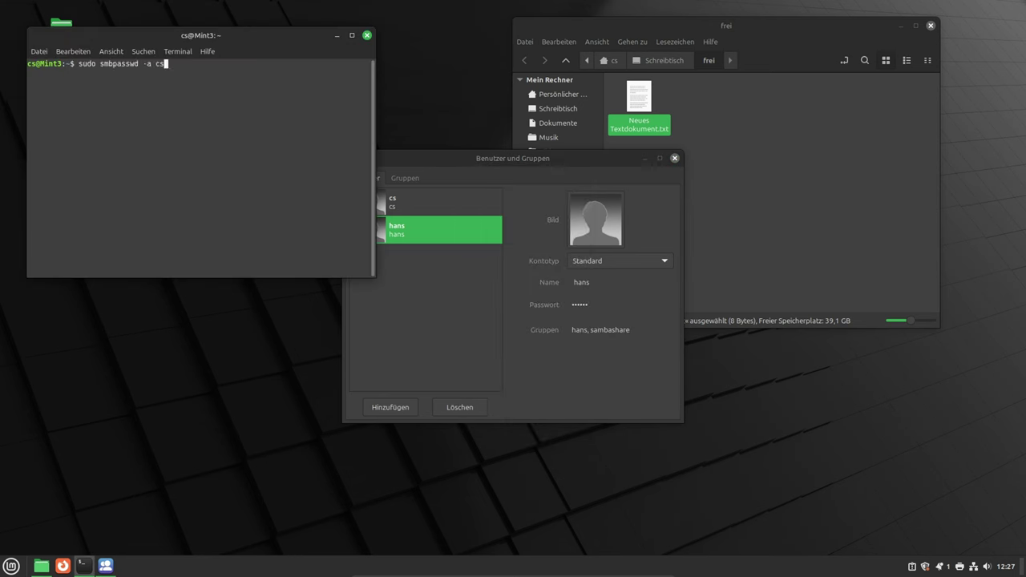
{"action": "key", "text": "BackSpace"}
{"action": "key", "text": "BackSpace"}
{"action": "type", "text": "hans"}
{"action": "key", "text": "Return"}
{"action": "type", "text": "*****"}
{"action": "key", "text": "Return"}
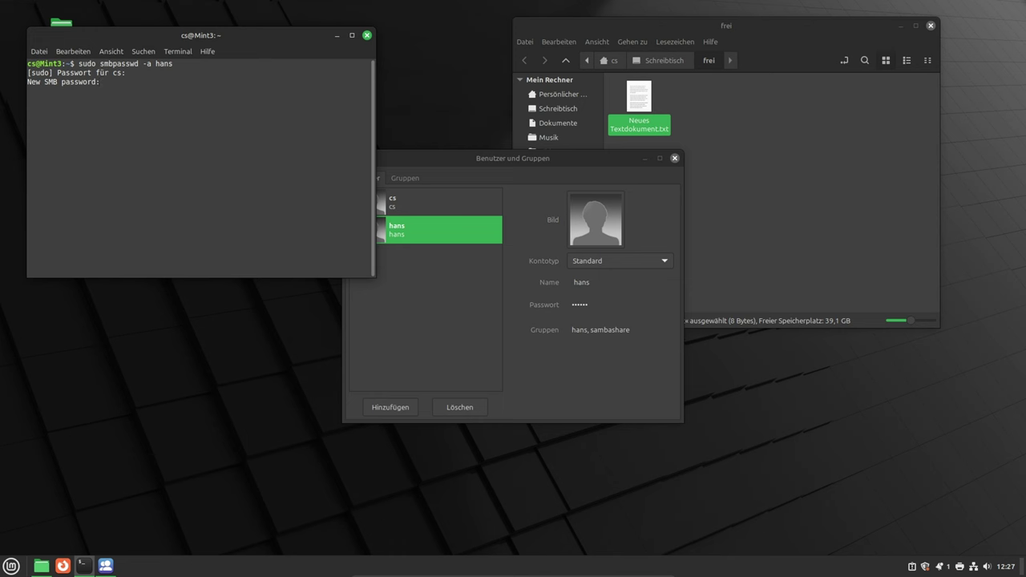
{"action": "key", "text": "Return"}
{"action": "key", "text": "Return"}
Rerun sudo smbpasswd -a hans with matching SMB passwords until 'Added user hans.' appears
{"action": "key", "text": "Up"}
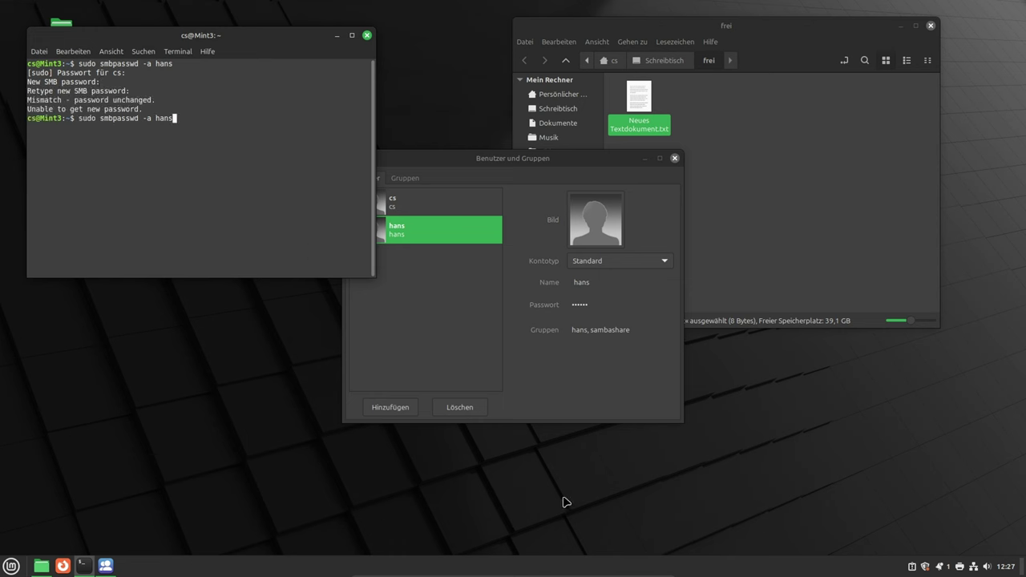
{"action": "key", "text": "Return"}
{"action": "key", "text": "Return"}
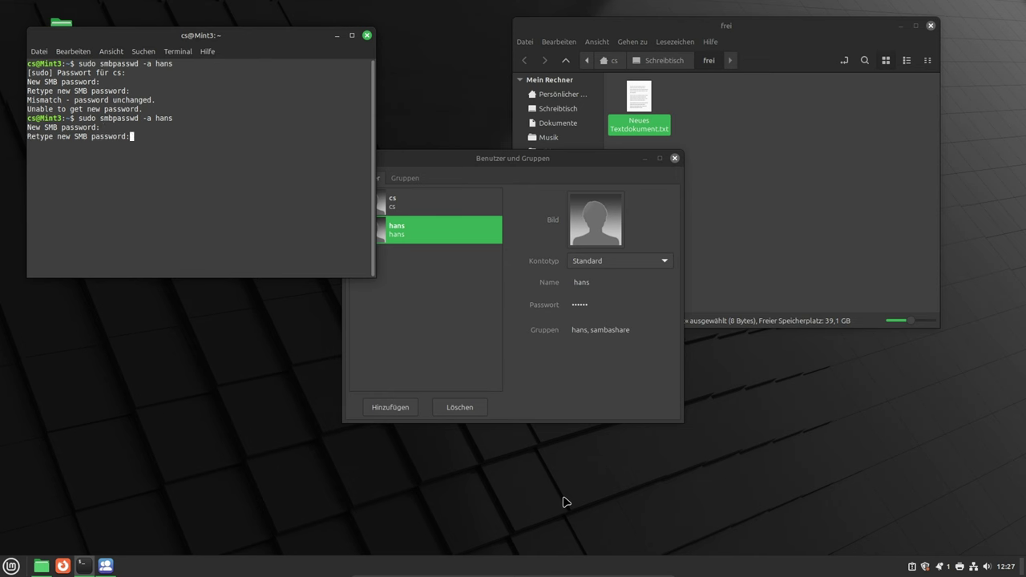
{"action": "key", "text": "Return"}
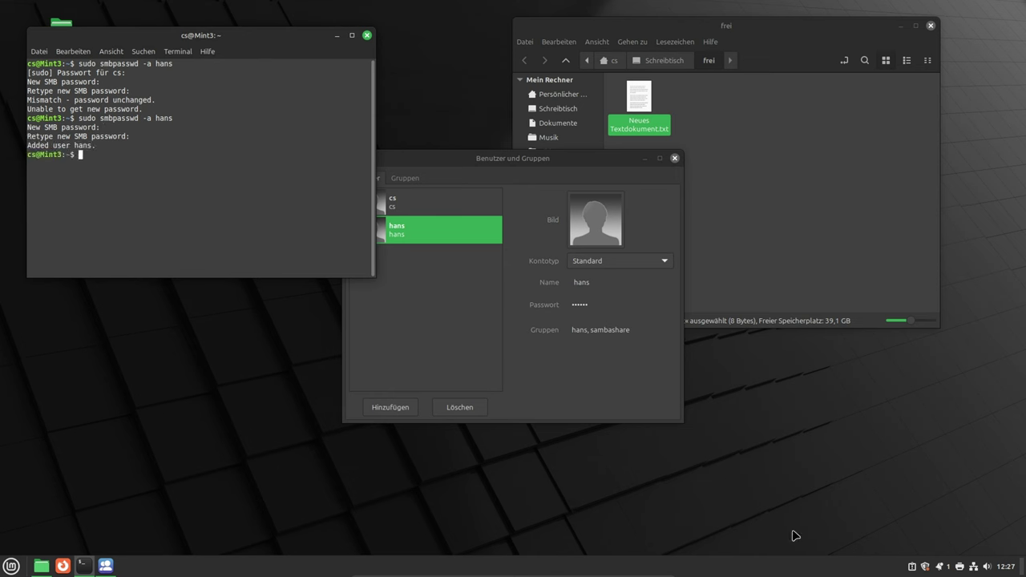